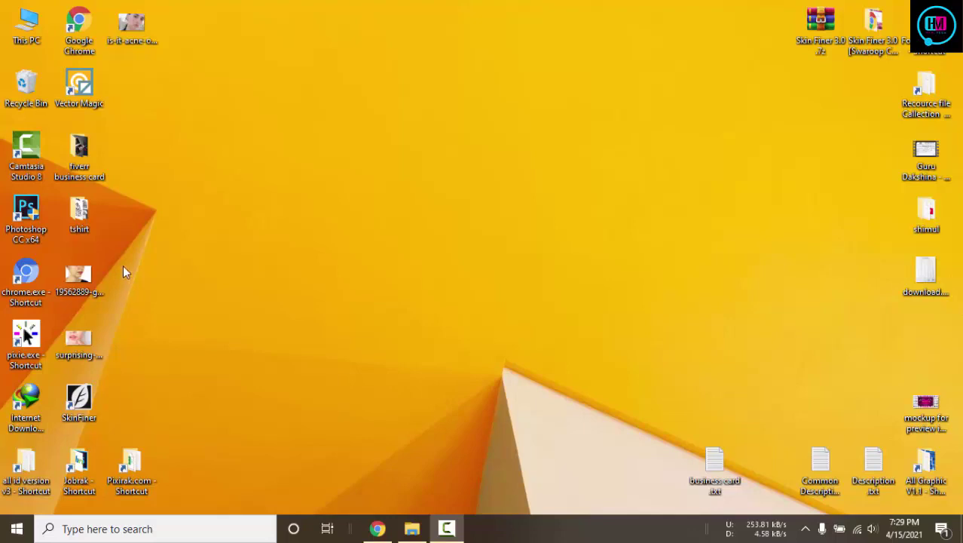
Step: Move the two portrait files to the desktop's top, launch Photoshop CC, and refresh the desktop
{"action": "mouse_move", "coordinate": [123, 265]}
{"action": "left_mouse_down"}
{"action": "mouse_move", "coordinate": [60, 355]}
{"action": "mouse_move", "coordinate": [237, 46]}
{"action": "left_mouse_up"}
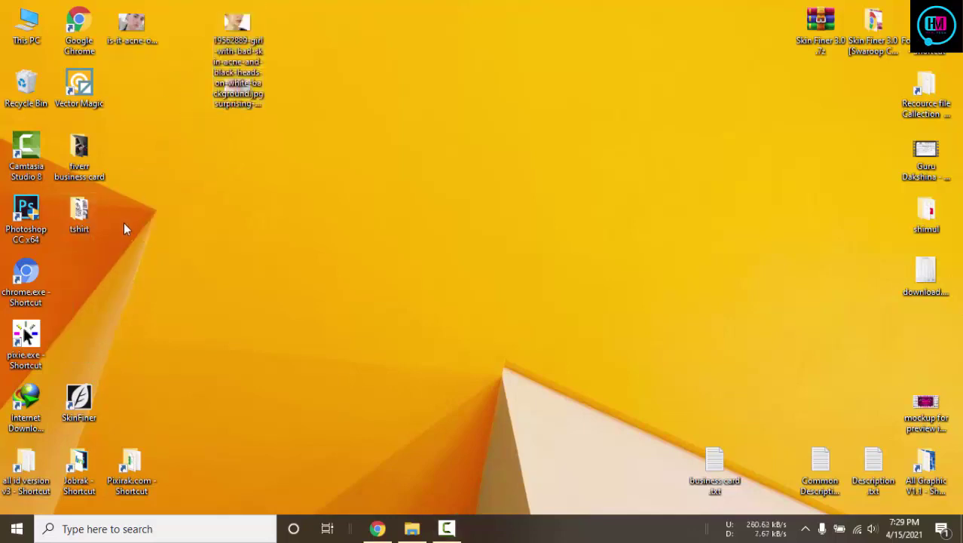
{"action": "double_click", "coordinate": [26, 215]}
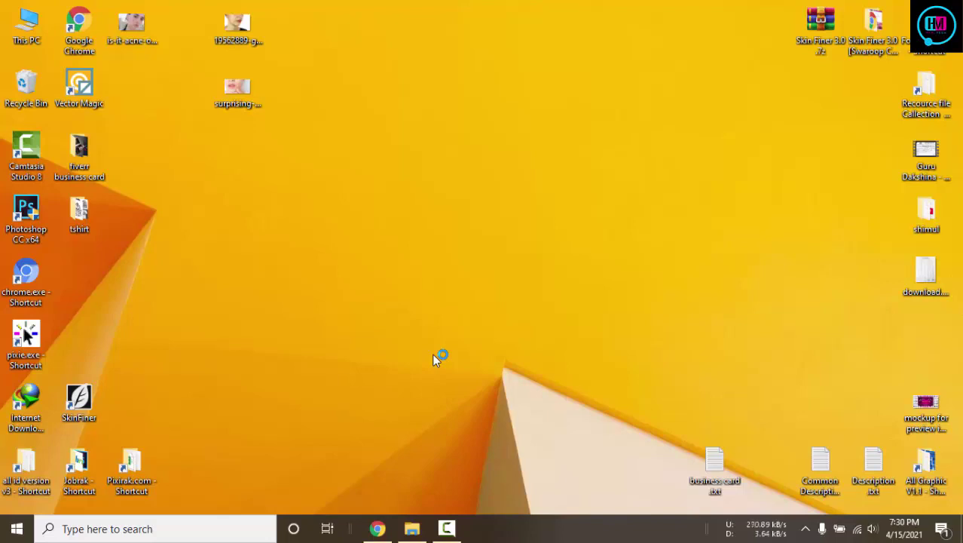
{"action": "right_click", "coordinate": [474, 153]}
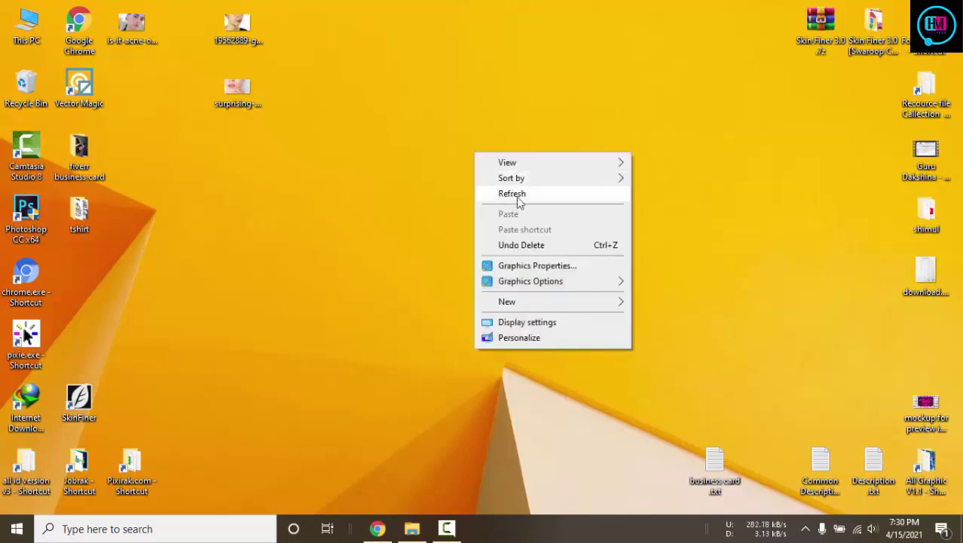
{"action": "left_click", "coordinate": [516, 196]}
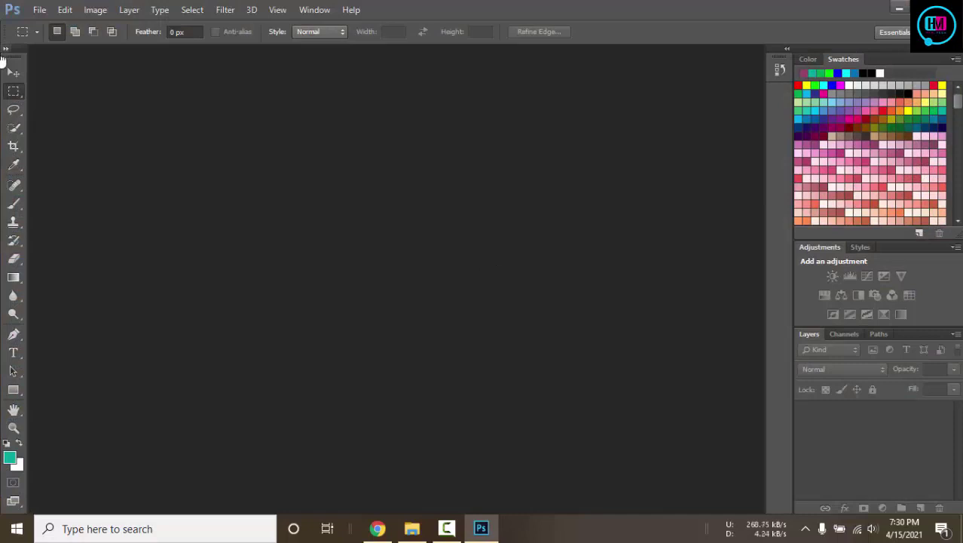
Step: Open the girl acne portrait and dock its window into the workspace
{"action": "left_click", "coordinate": [13, 72]}
{"action": "left_click", "coordinate": [39, 10]}
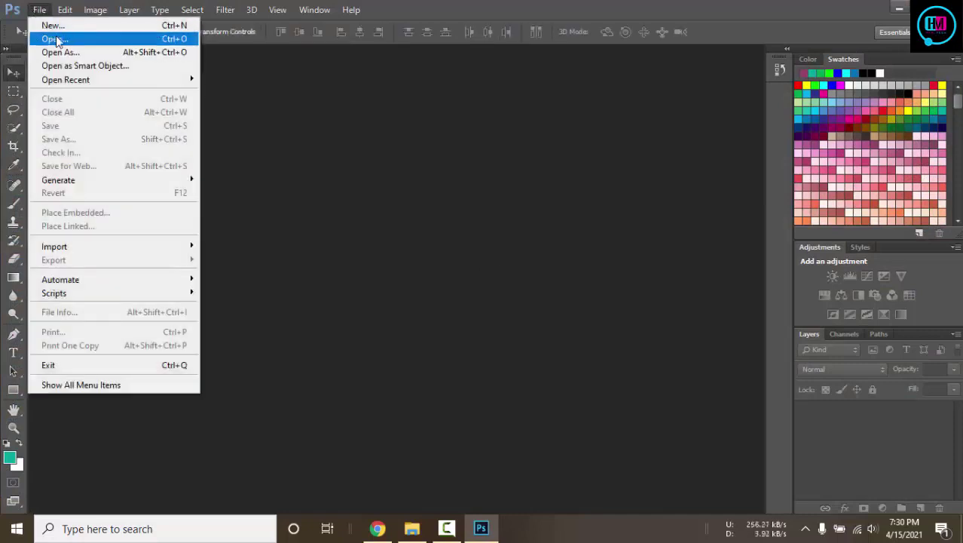
{"action": "left_click", "coordinate": [56, 40]}
{"action": "left_click", "coordinate": [476, 132]}
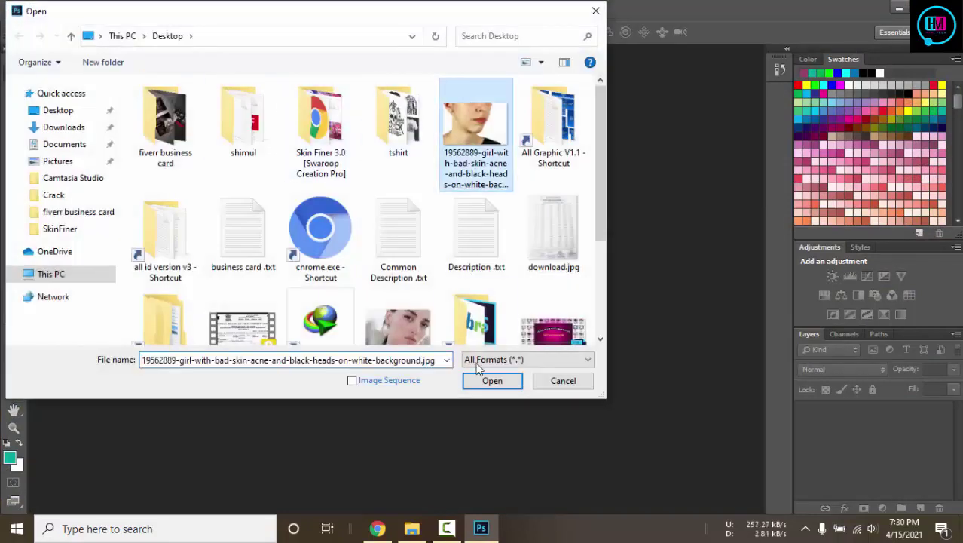
{"action": "left_click", "coordinate": [482, 379]}
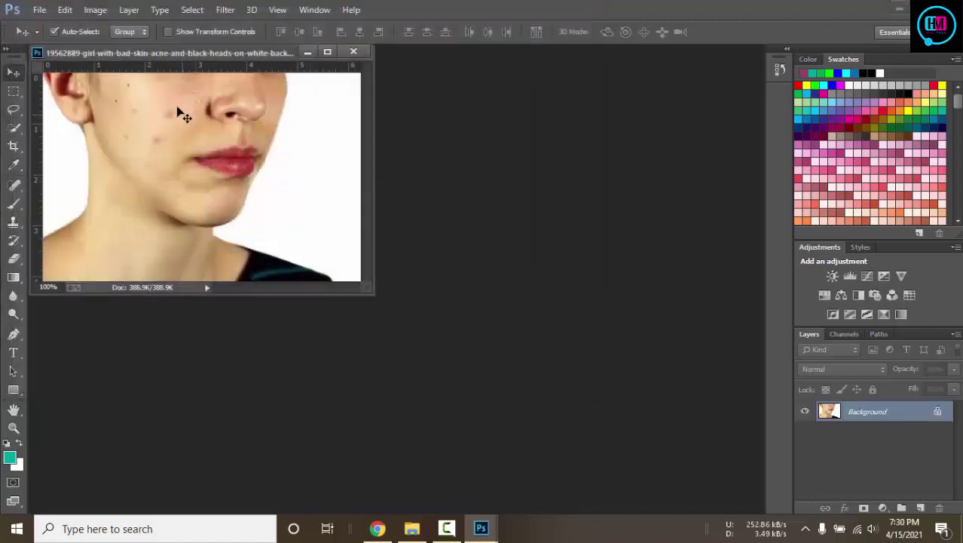
{"action": "left_click_drag", "start_coordinate": [172, 57], "coordinate": [389, 154]}
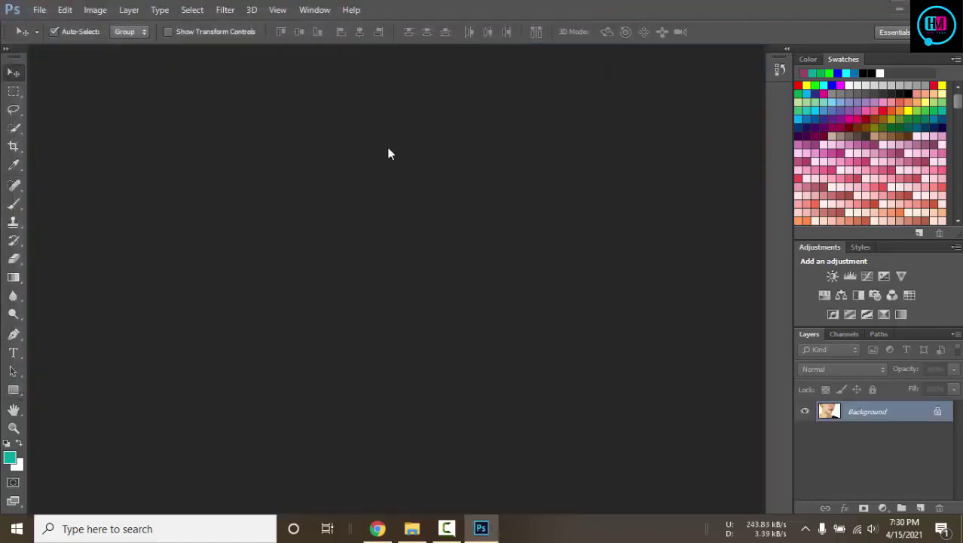
Step: Unlock the background as Layer 0 and duplicate it into Layer 0 copy
{"action": "left_click", "coordinate": [939, 412]}
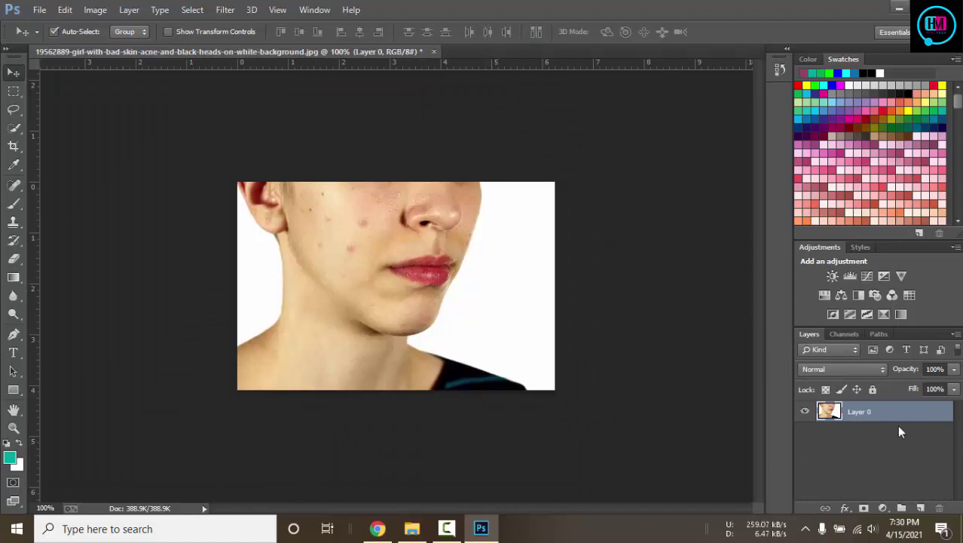
{"action": "key", "text": "ctrl+j"}
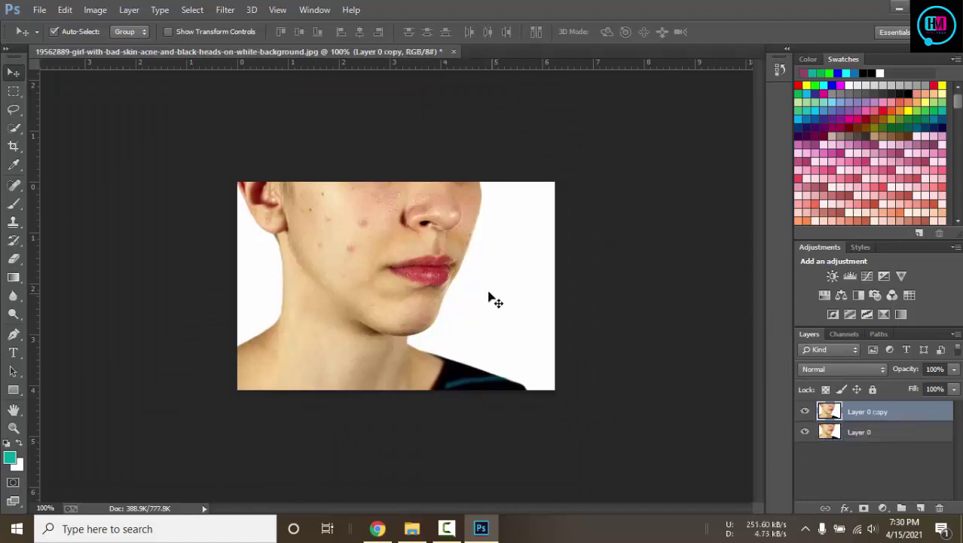
{"action": "scroll", "coordinate": [378, 275], "scroll_direction": "up", "scroll_amount": 2}
{"action": "scroll", "coordinate": [379, 275], "scroll_direction": "up", "scroll_amount": 2}
{"action": "scroll", "coordinate": [337, 190], "scroll_direction": "up", "scroll_amount": 2}
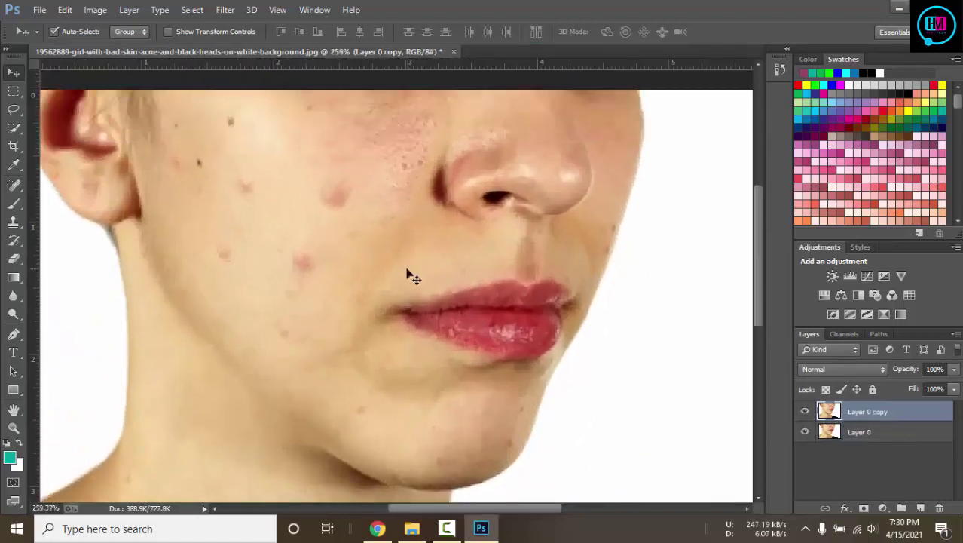
Step: With a shrunken Spot Healing Brush, heal the cheek pimples and the spots near the ear
{"action": "left_click", "coordinate": [13, 185]}
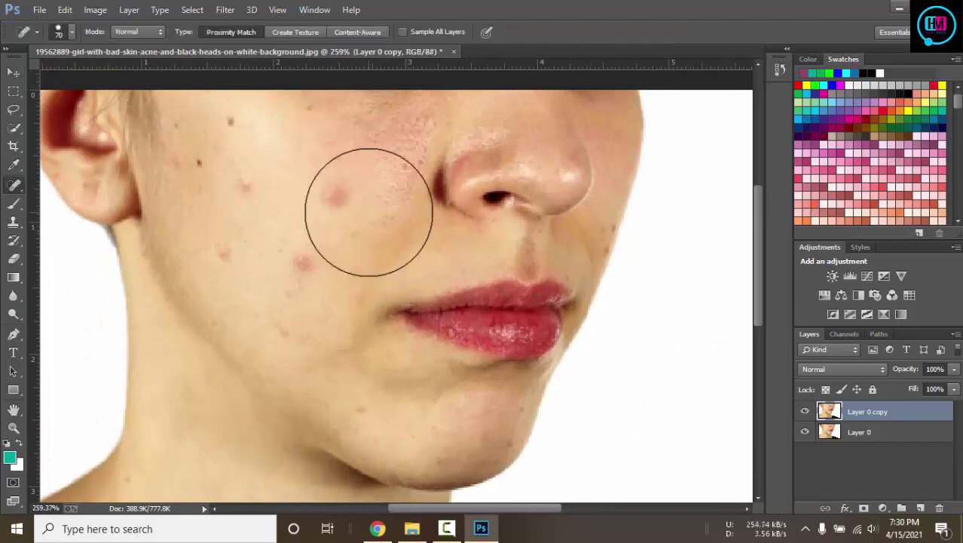
{"action": "key", "text": "bracketleft"}
{"action": "key", "text": "bracketleft"}
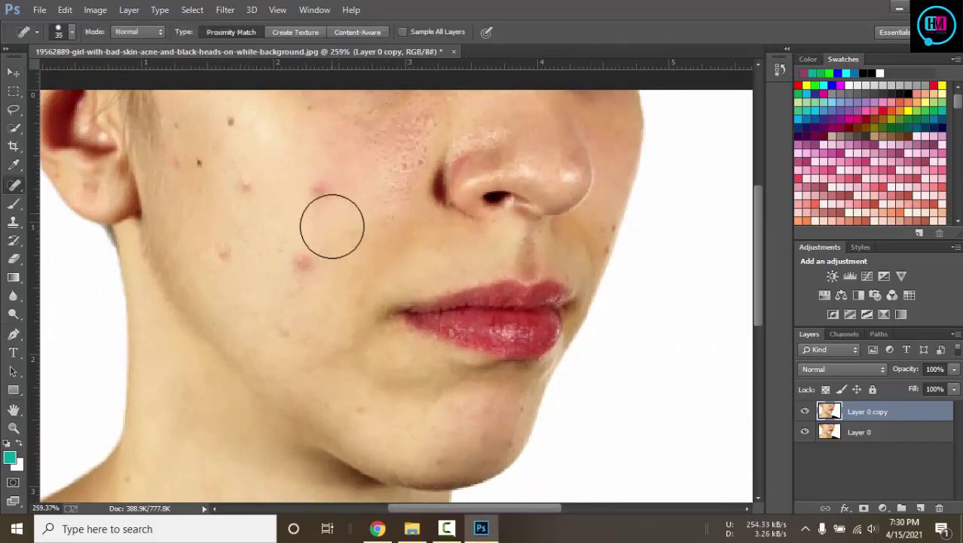
{"action": "key", "text": "bracketleft"}
{"action": "left_click", "coordinate": [320, 193]}
{"action": "key", "text": "bracketleft"}
{"action": "key", "text": "bracketleft"}
{"action": "key", "text": "bracketleft"}
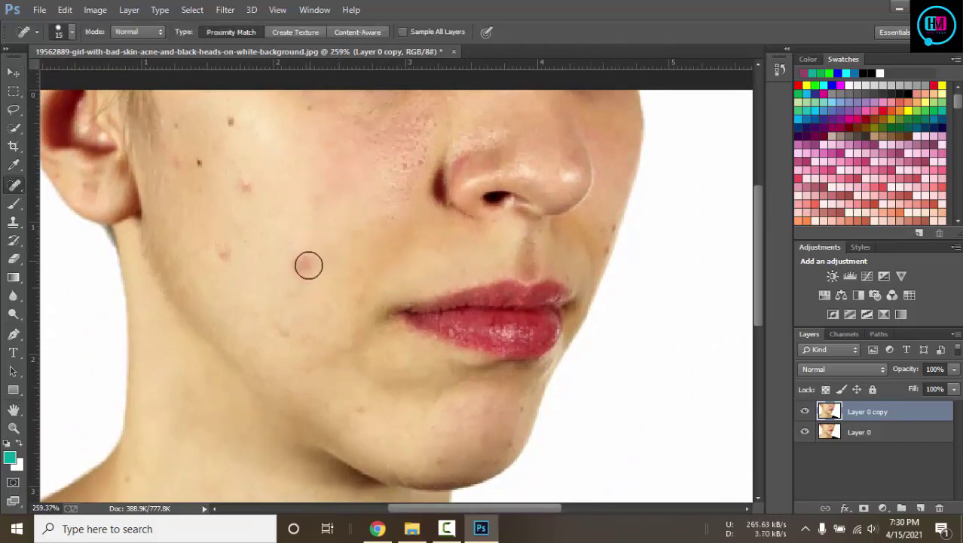
{"action": "left_click", "coordinate": [304, 263]}
{"action": "left_click", "coordinate": [245, 184]}
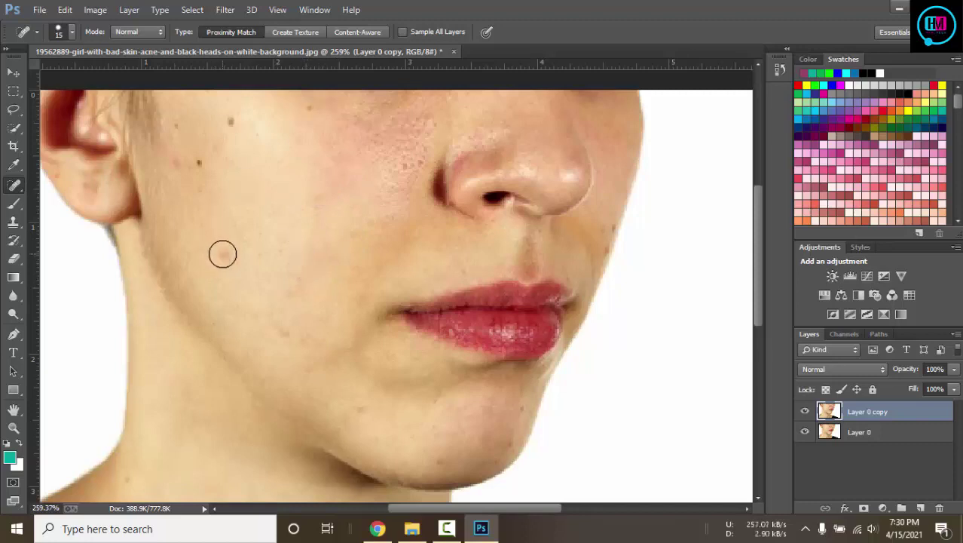
{"action": "left_click", "coordinate": [223, 254]}
{"action": "left_click", "coordinate": [197, 161]}
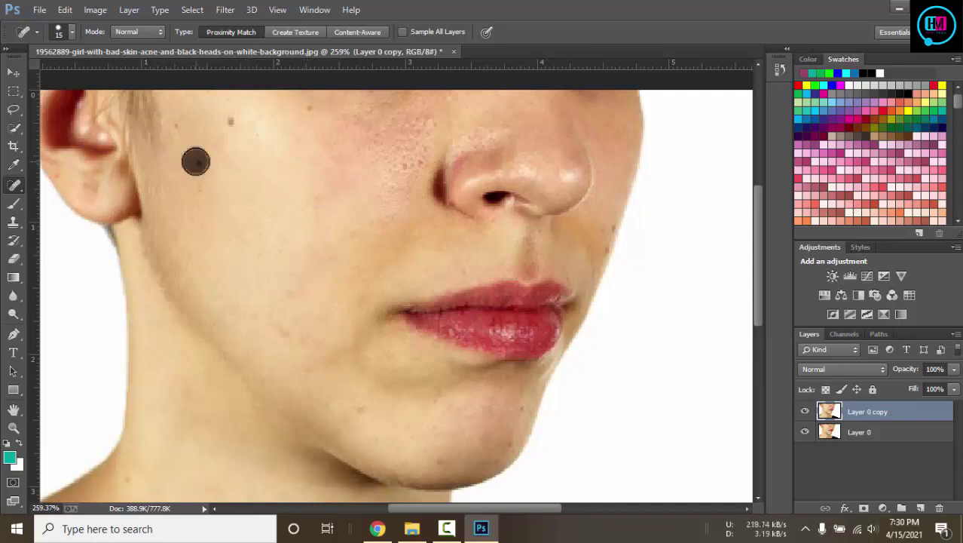
{"action": "left_click", "coordinate": [231, 120]}
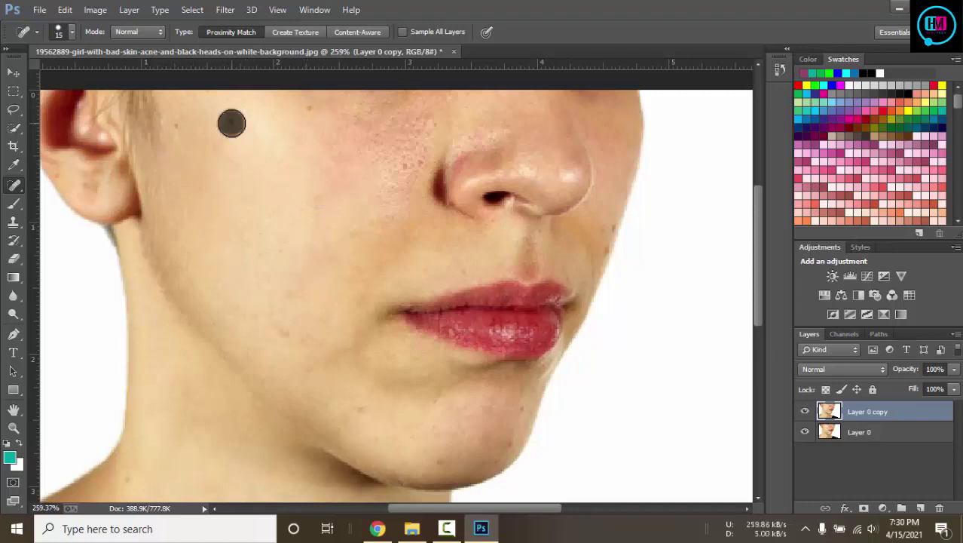
Step: Heal the red blemishes and dark specks beside the nose and the spot at the face's right edge
{"action": "left_click", "coordinate": [415, 159]}
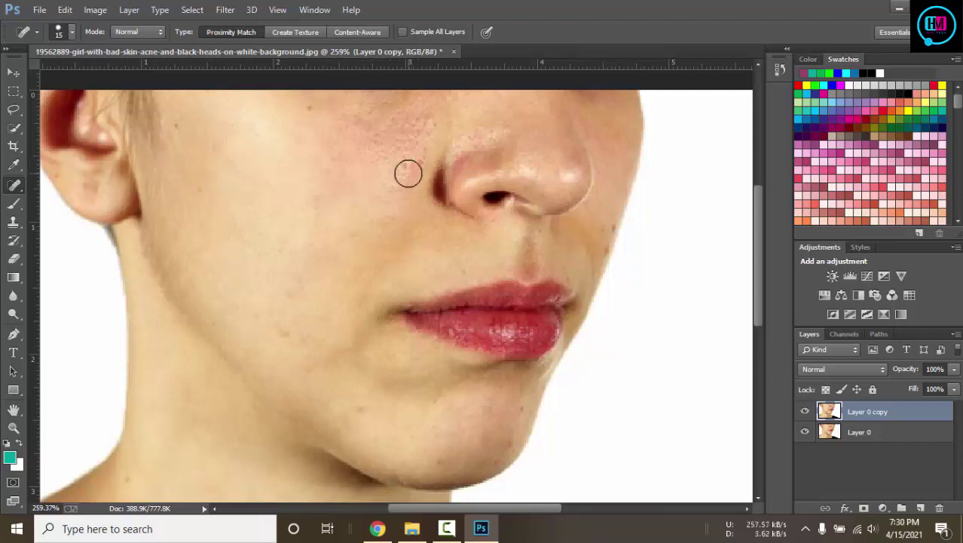
{"action": "key", "text": "bracketleft"}
{"action": "key", "text": "bracketleft"}
{"action": "key", "text": "bracketleft"}
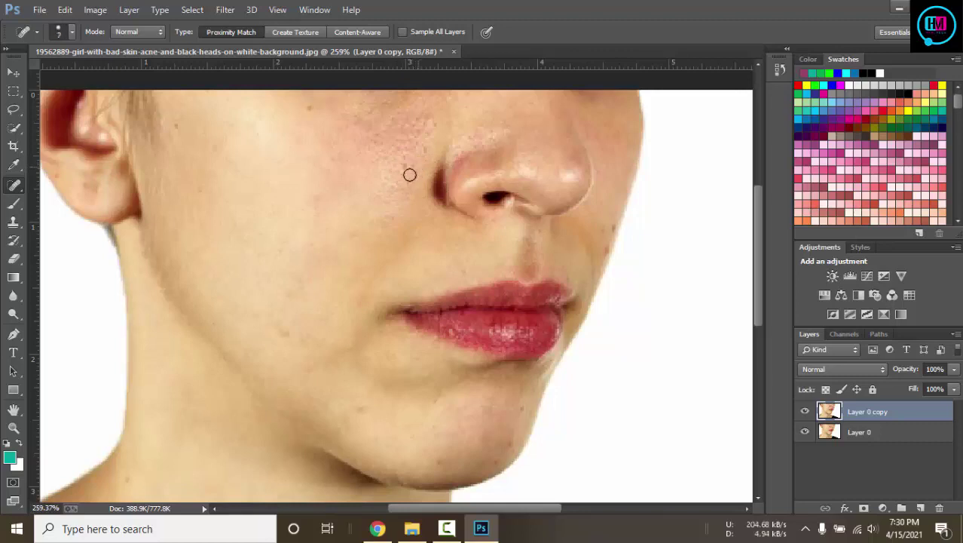
{"action": "key", "text": "bracketleft"}
{"action": "left_click", "coordinate": [425, 148]}
{"action": "left_click", "coordinate": [427, 155]}
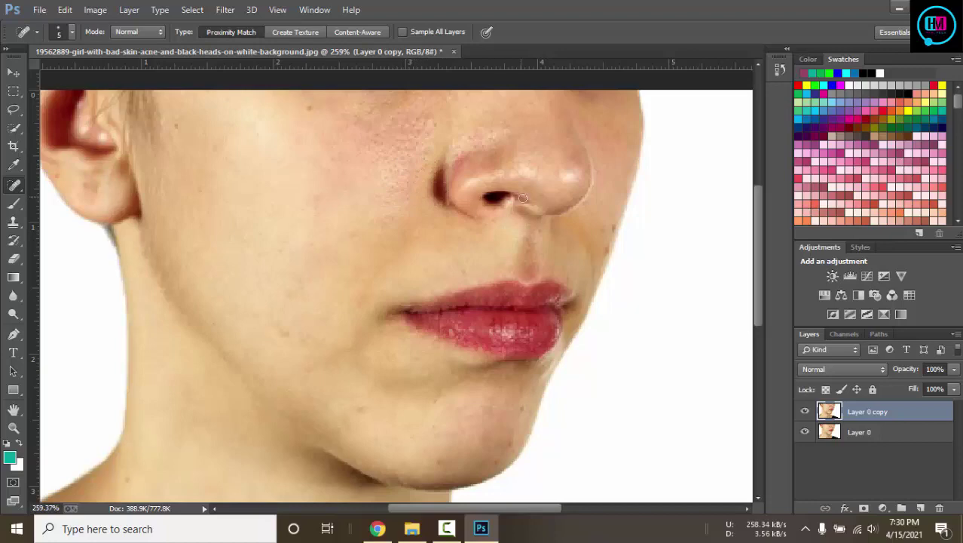
{"action": "left_click", "coordinate": [614, 227]}
Step: Zoom in and heal the right-edge dark spot plus two tiny cheek spots with a tiny brush
{"action": "scroll", "coordinate": [614, 239], "scroll_direction": "up", "scroll_amount": 2}
{"action": "scroll", "coordinate": [617, 236], "scroll_direction": "up", "scroll_amount": 1}
{"action": "scroll", "coordinate": [616, 230], "scroll_direction": "up", "scroll_amount": 1}
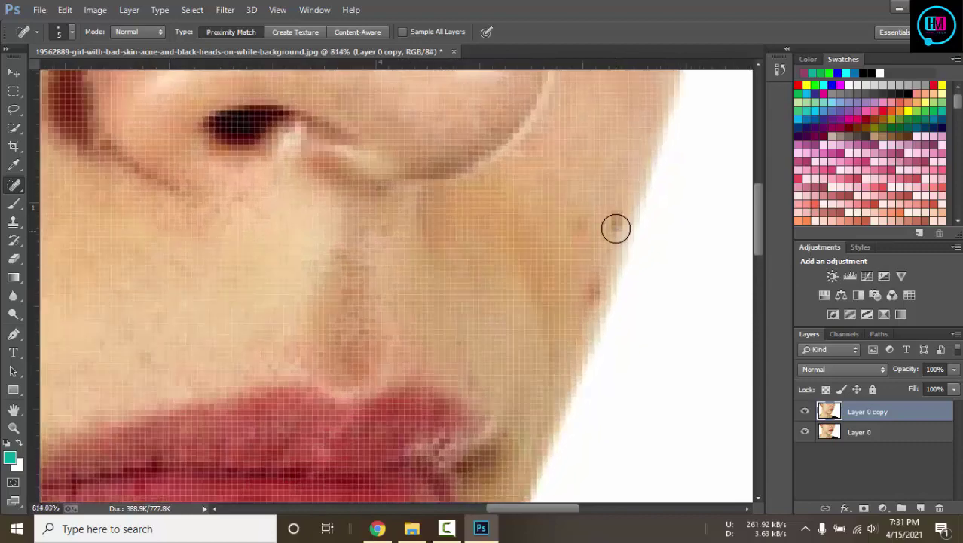
{"action": "left_click", "coordinate": [616, 224]}
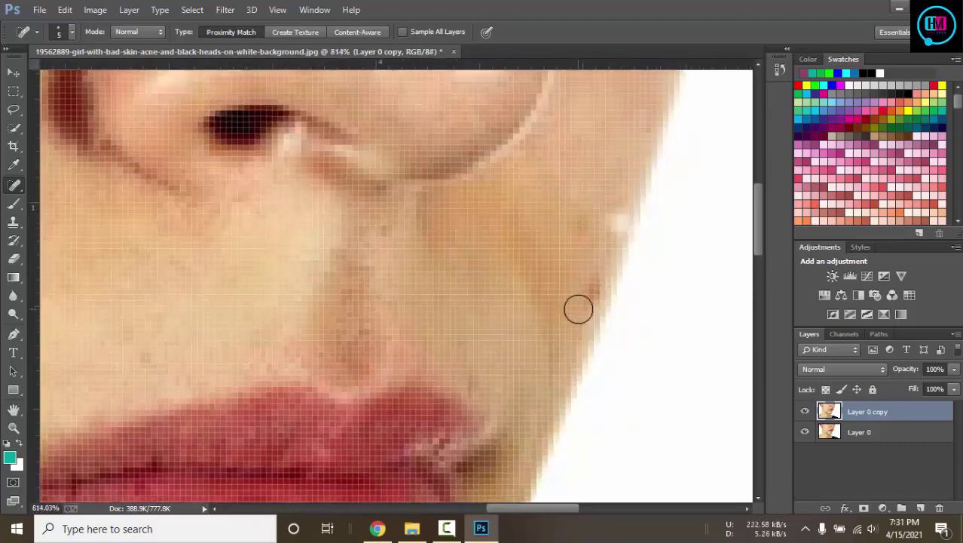
{"action": "scroll", "coordinate": [614, 252], "scroll_direction": "up", "scroll_amount": 1}
{"action": "scroll", "coordinate": [616, 253], "scroll_direction": "up", "scroll_amount": 2}
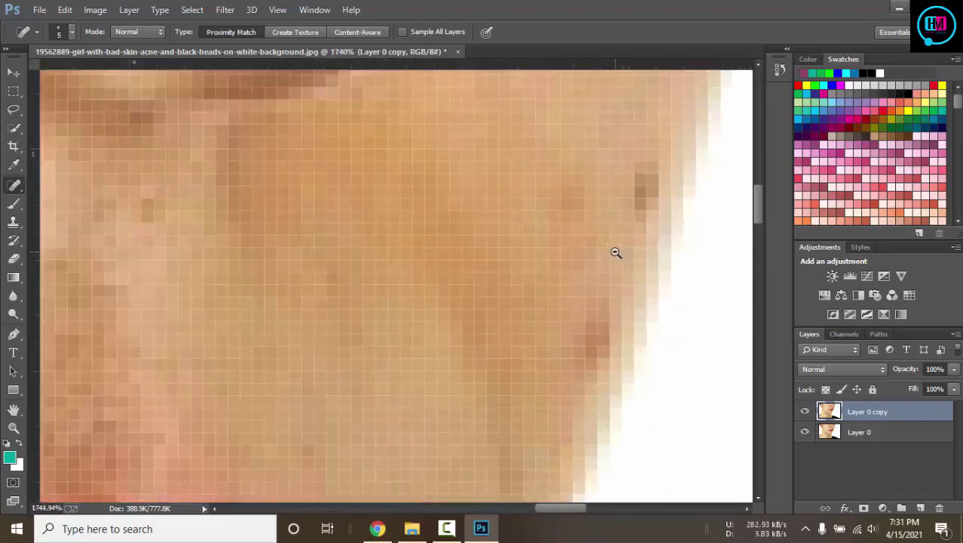
{"action": "key", "text": "bracketleft"}
{"action": "key", "text": "bracketleft"}
{"action": "key", "text": "bracketleft"}
{"action": "left_click", "coordinate": [645, 180]}
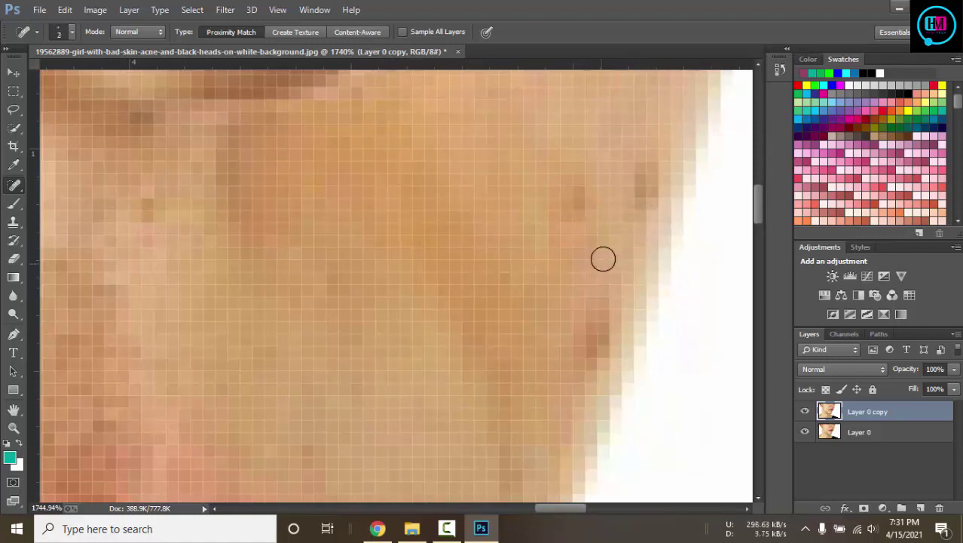
{"action": "left_click", "coordinate": [577, 199]}
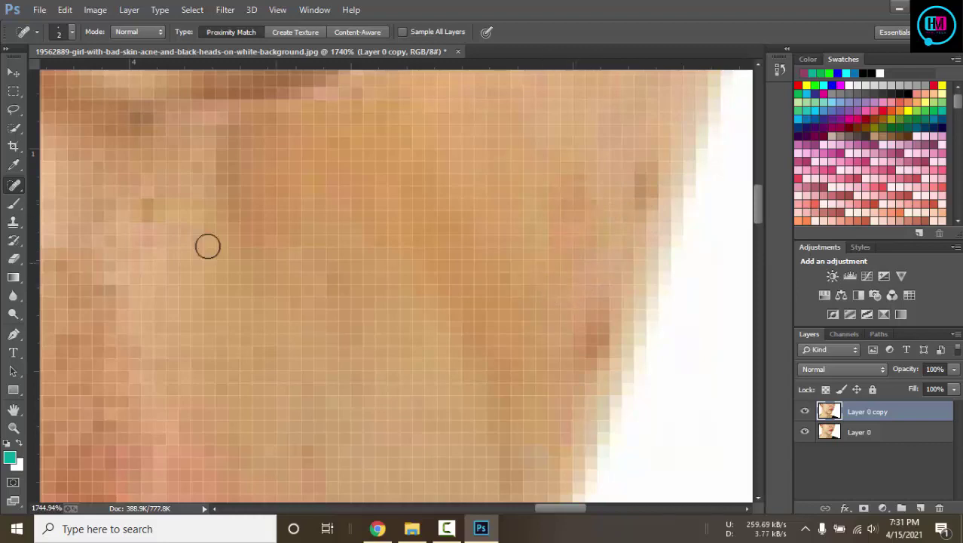
Step: Heal the dark blemish at the cheek edge with a short brush stroke
{"action": "scroll", "coordinate": [343, 235], "scroll_direction": "down", "scroll_amount": 2}
{"action": "scroll", "coordinate": [343, 233], "scroll_direction": "down", "scroll_amount": 2}
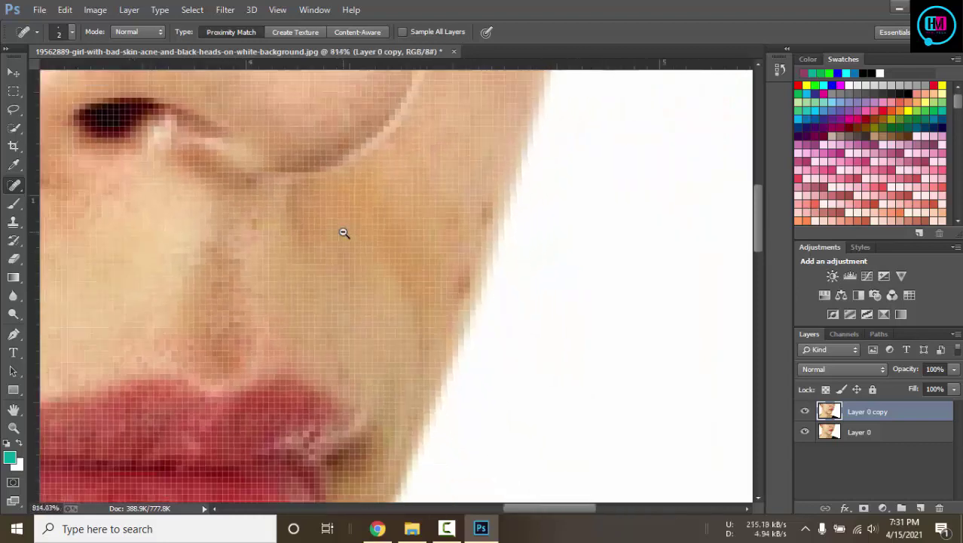
{"action": "scroll", "coordinate": [345, 232], "scroll_direction": "down", "scroll_amount": 1}
{"action": "scroll", "coordinate": [444, 262], "scroll_direction": "up", "scroll_amount": 2}
{"action": "scroll", "coordinate": [444, 263], "scroll_direction": "up", "scroll_amount": 1}
{"action": "scroll", "coordinate": [443, 262], "scroll_direction": "up", "scroll_amount": 1}
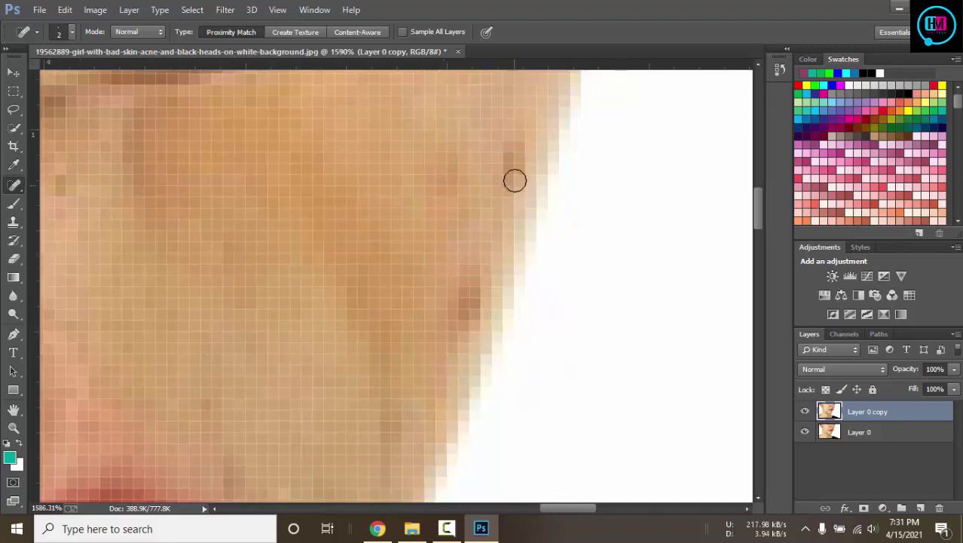
{"action": "left_click_drag", "start_coordinate": [508, 188], "coordinate": [508, 176]}
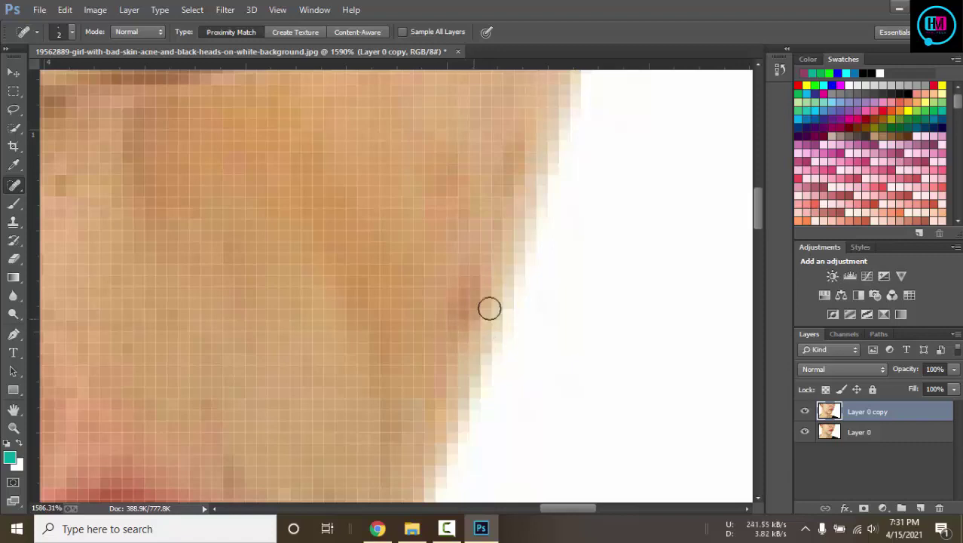
Step: Heal the two small spots on the cheek edge beside the lips, then zoom back out
{"action": "scroll", "coordinate": [435, 280], "scroll_direction": "right", "scroll_amount": 2}
{"action": "scroll", "coordinate": [435, 281], "scroll_direction": "down", "scroll_amount": 3}
{"action": "scroll", "coordinate": [432, 286], "scroll_direction": "down", "scroll_amount": 2}
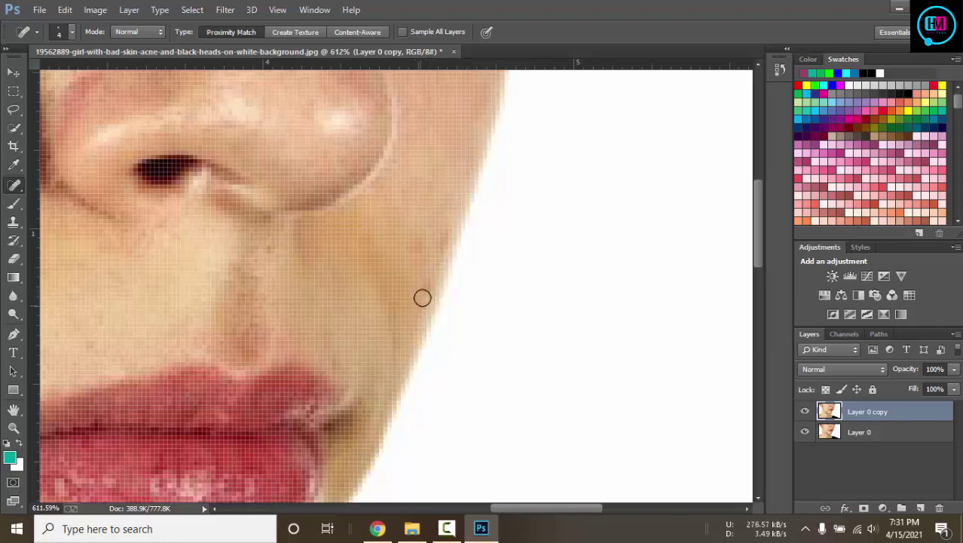
{"action": "left_click", "coordinate": [429, 289]}
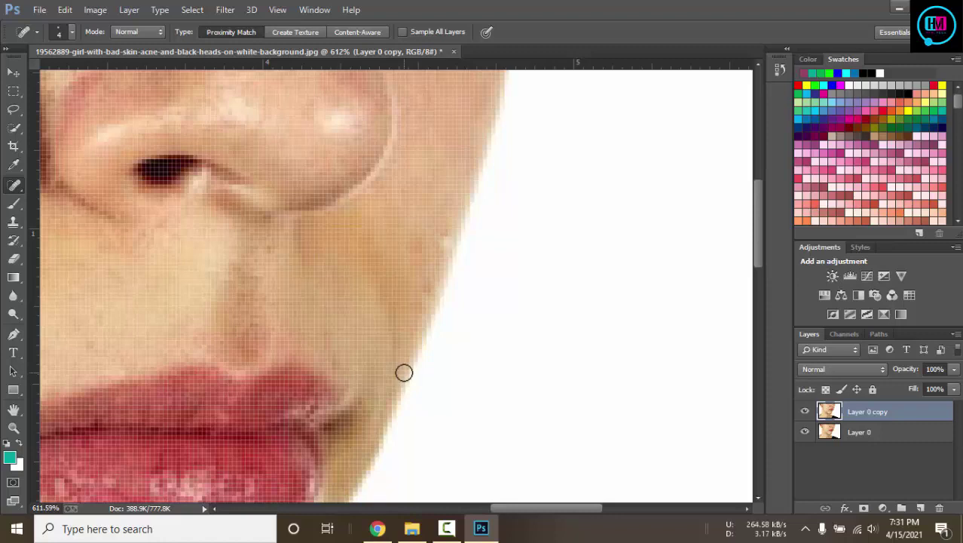
{"action": "scroll", "coordinate": [426, 312], "scroll_direction": "up", "scroll_amount": 1}
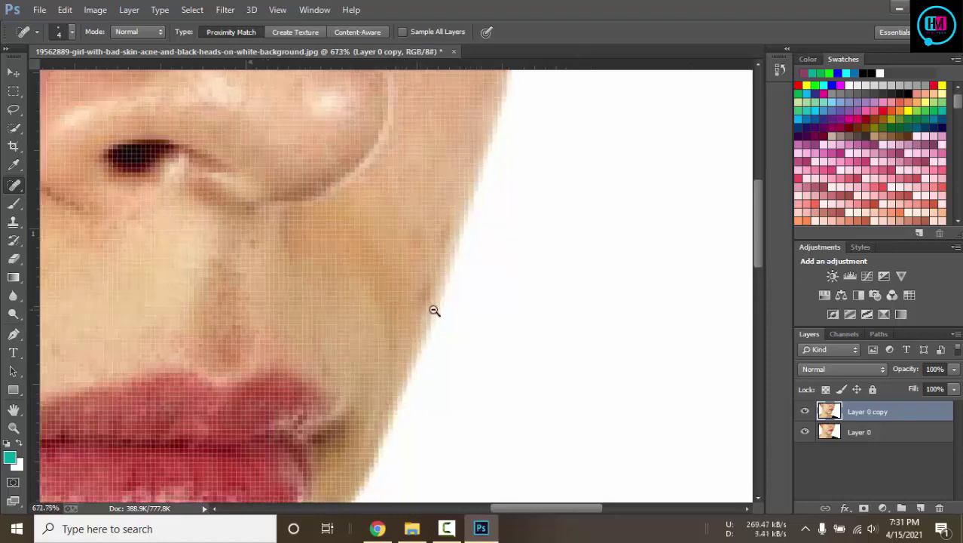
{"action": "scroll", "coordinate": [423, 298], "scroll_direction": "up", "scroll_amount": 1}
{"action": "left_click", "coordinate": [424, 286]}
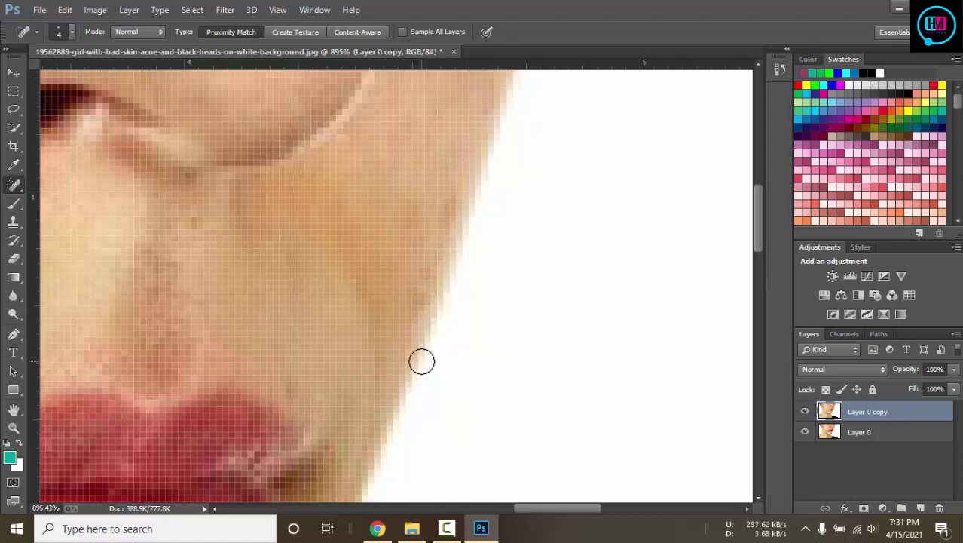
{"action": "scroll", "coordinate": [407, 350], "scroll_direction": "down", "scroll_amount": 2}
{"action": "scroll", "coordinate": [393, 340], "scroll_direction": "down", "scroll_amount": 1}
{"action": "scroll", "coordinate": [393, 341], "scroll_direction": "down", "scroll_amount": 1}
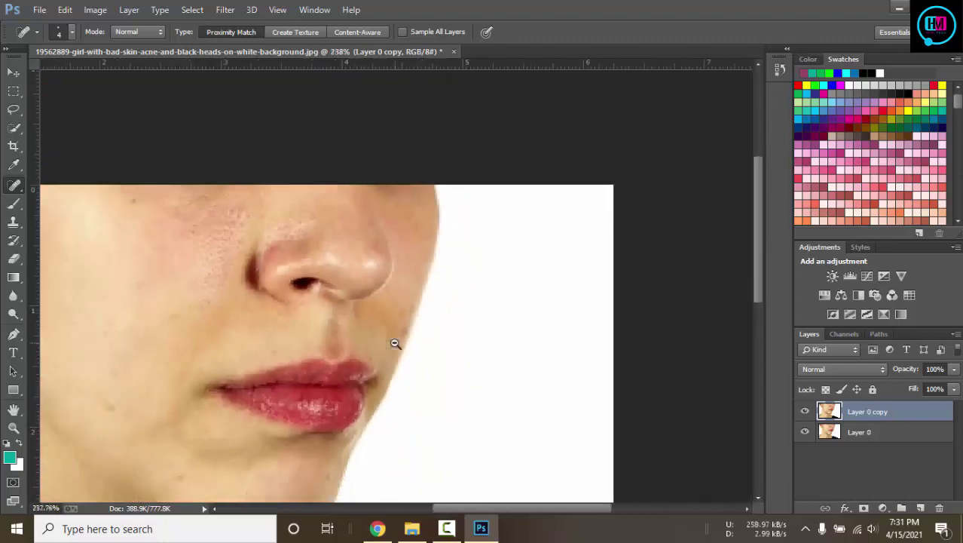
{"action": "scroll", "coordinate": [394, 344], "scroll_direction": "down", "scroll_amount": 1}
Step: Toggle Layer 0 copy's visibility to compare against the acne original, leaving it visible
{"action": "left_click", "coordinate": [837, 461]}
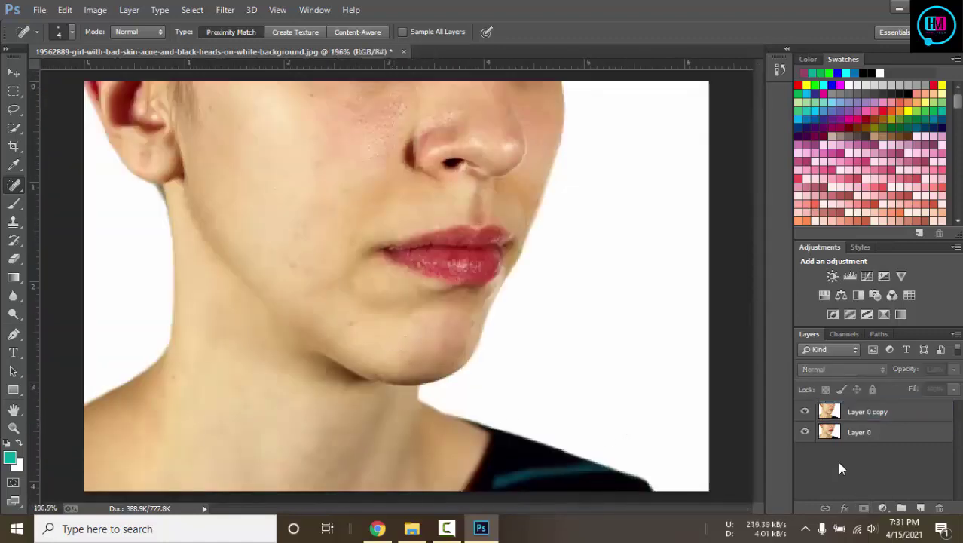
{"action": "left_click", "coordinate": [804, 412]}
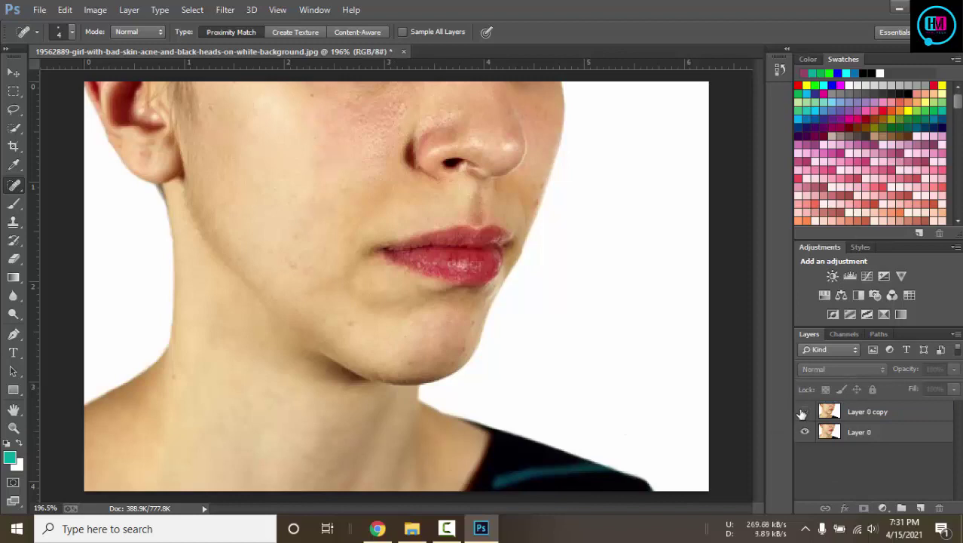
{"action": "left_click", "coordinate": [804, 411]}
{"action": "left_click", "coordinate": [805, 411]}
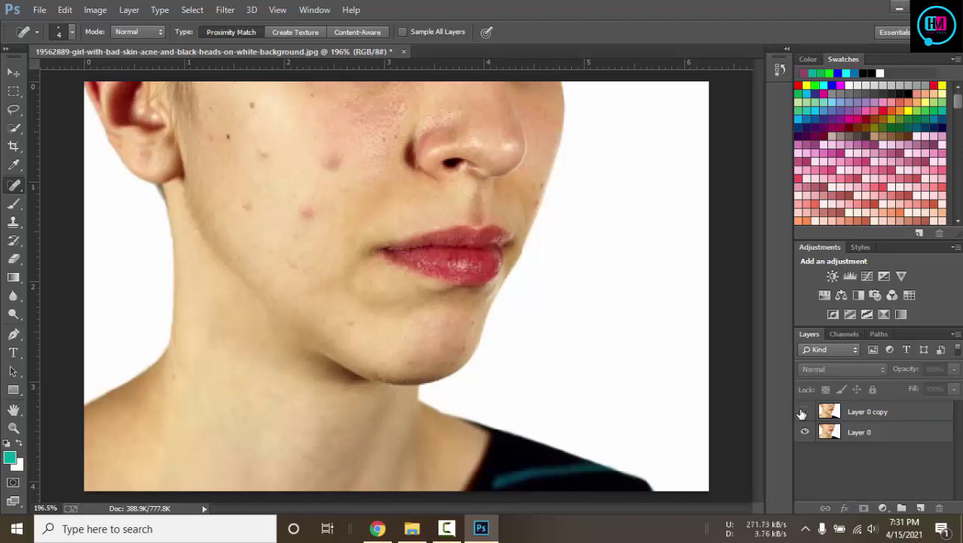
{"action": "left_click", "coordinate": [803, 412]}
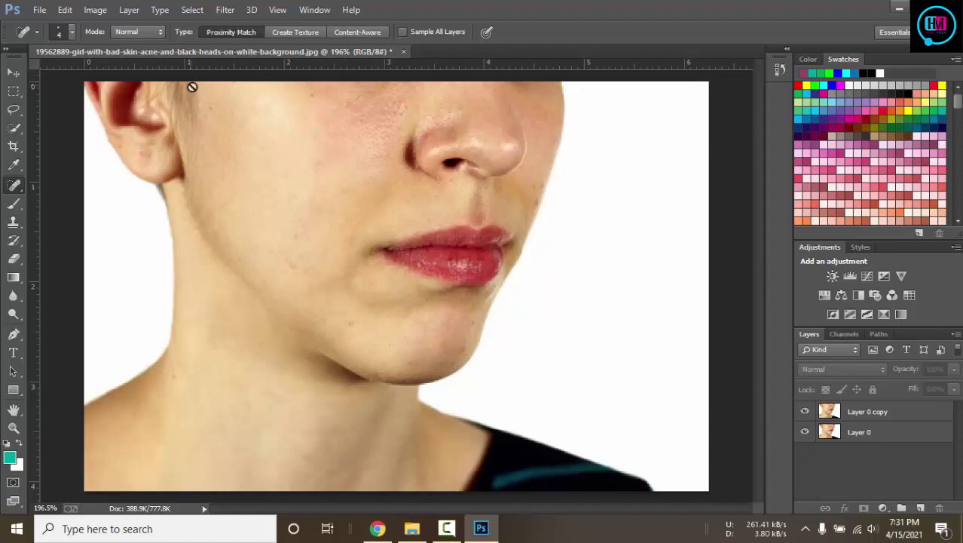
{"action": "left_click", "coordinate": [224, 9]}
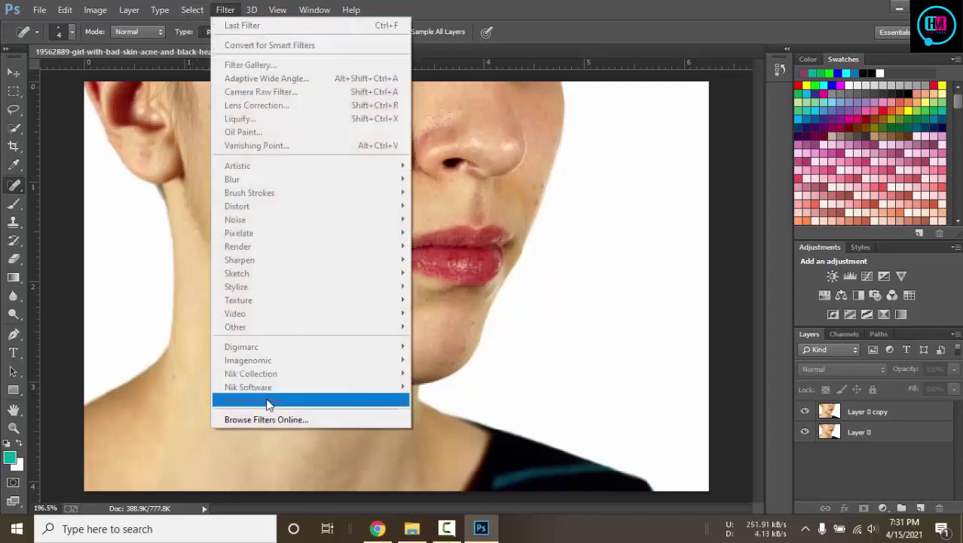
Step: Select Layer 0 copy and run Filter > Photo-Toolbox > SkinFiner on it
{"action": "left_click", "coordinate": [850, 410]}
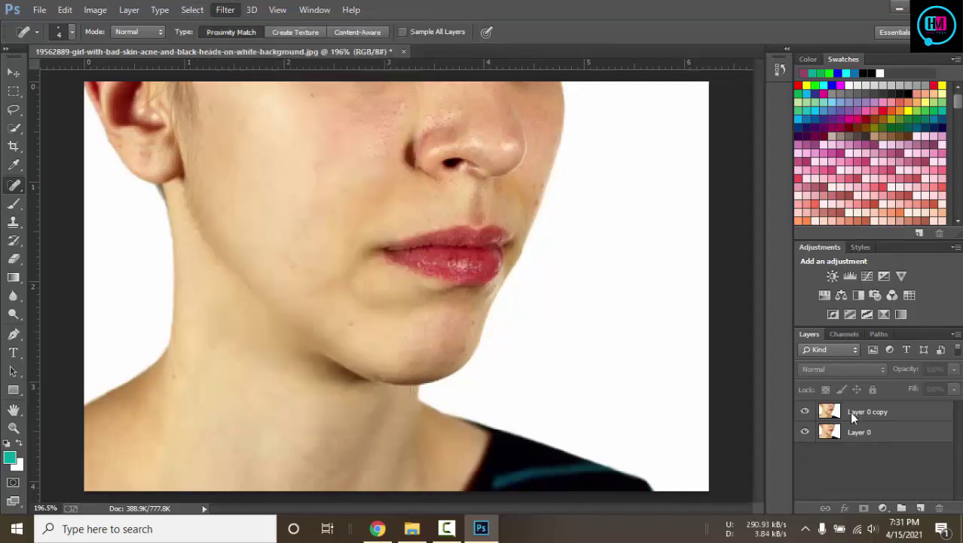
{"action": "left_click", "coordinate": [224, 10]}
{"action": "mouse_move", "coordinate": [252, 401]}
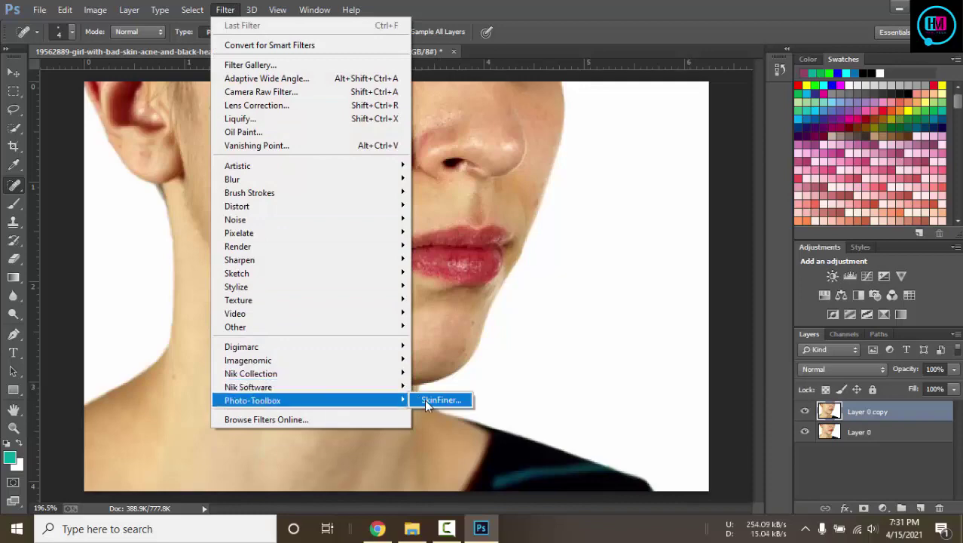
{"action": "left_click", "coordinate": [425, 399]}
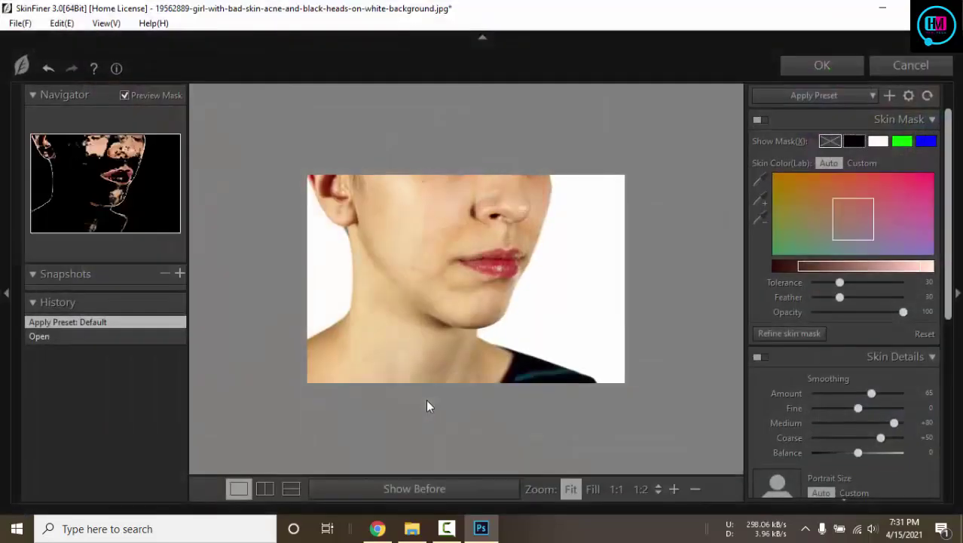
Step: Preview at 2:1, apply the Skin Tone-Contrast preset, and set mask Tolerance 93 and Feather 47
{"action": "left_click", "coordinate": [407, 488]}
{"action": "left_click", "coordinate": [407, 488]}
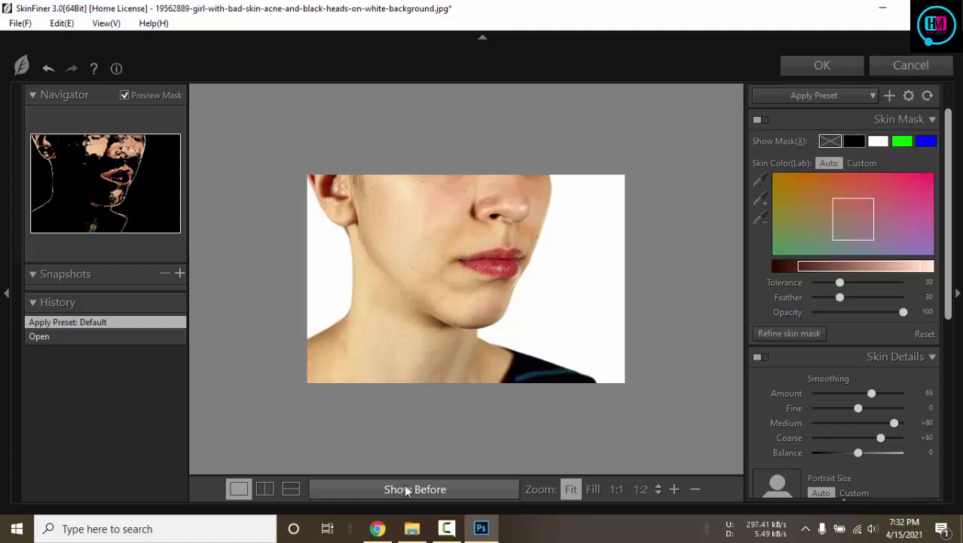
{"action": "left_click", "coordinate": [458, 326]}
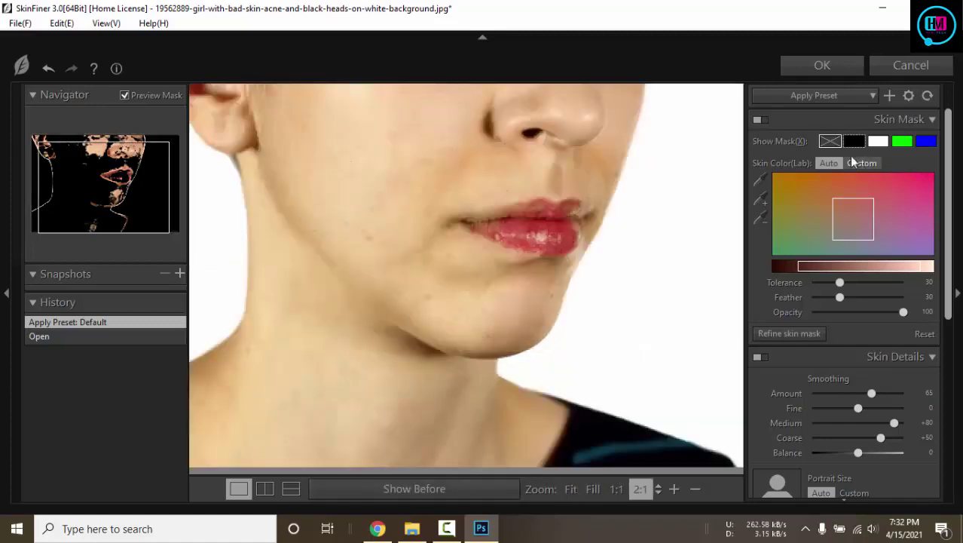
{"action": "left_click", "coordinate": [833, 96]}
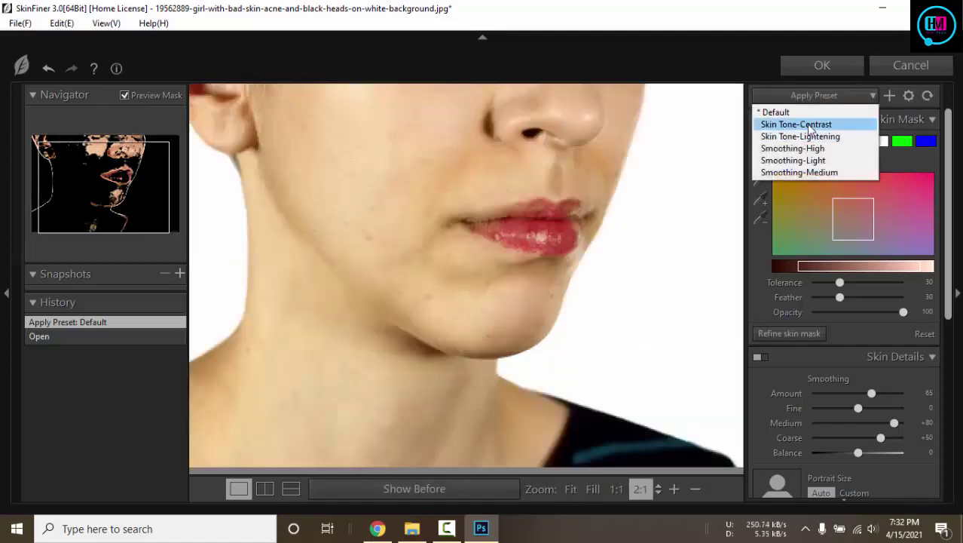
{"action": "left_click", "coordinate": [809, 124]}
{"action": "mouse_move", "coordinate": [840, 282]}
{"action": "left_mouse_down"}
{"action": "mouse_move", "coordinate": [927, 293]}
{"action": "mouse_move", "coordinate": [883, 284]}
{"action": "mouse_move", "coordinate": [905, 302]}
{"action": "mouse_move", "coordinate": [852, 304]}
{"action": "mouse_move", "coordinate": [871, 307]}
{"action": "mouse_move", "coordinate": [906, 280]}
{"action": "left_mouse_up"}
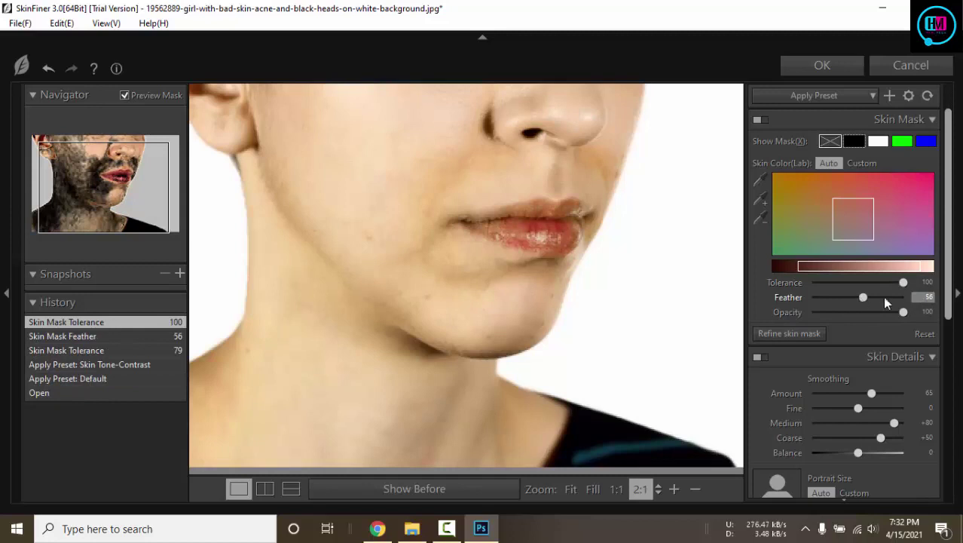
{"action": "mouse_move", "coordinate": [908, 297]}
{"action": "left_mouse_down"}
{"action": "mouse_move", "coordinate": [854, 298]}
{"action": "mouse_move", "coordinate": [896, 283]}
{"action": "left_mouse_up"}
Step: Adjust skin smoothing: lower Fine, set Medium to +92, Amount 85, Balance toward positive
{"action": "scroll", "coordinate": [896, 287], "scroll_direction": "down", "scroll_amount": 1}
{"action": "left_click_drag", "start_coordinate": [871, 316], "coordinate": [909, 318]}
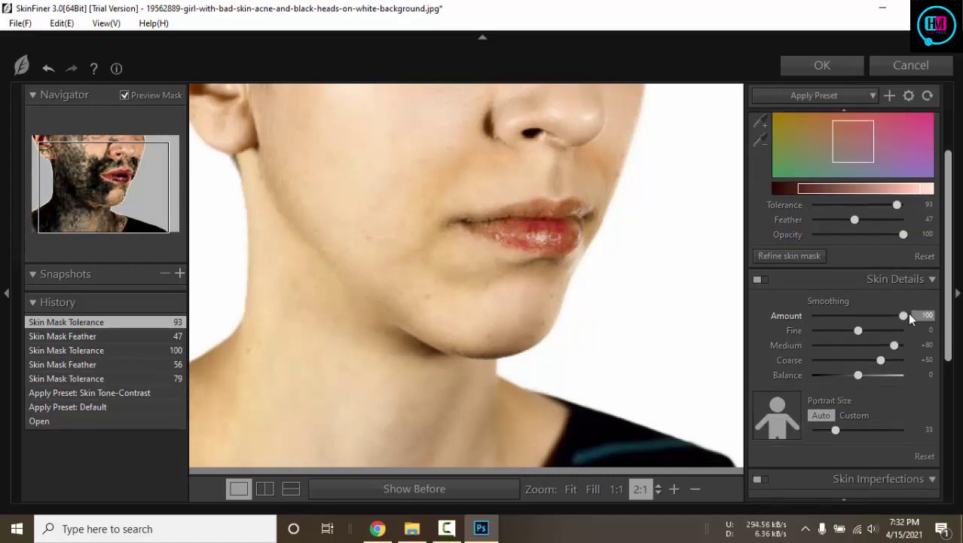
{"action": "left_click", "coordinate": [899, 332]}
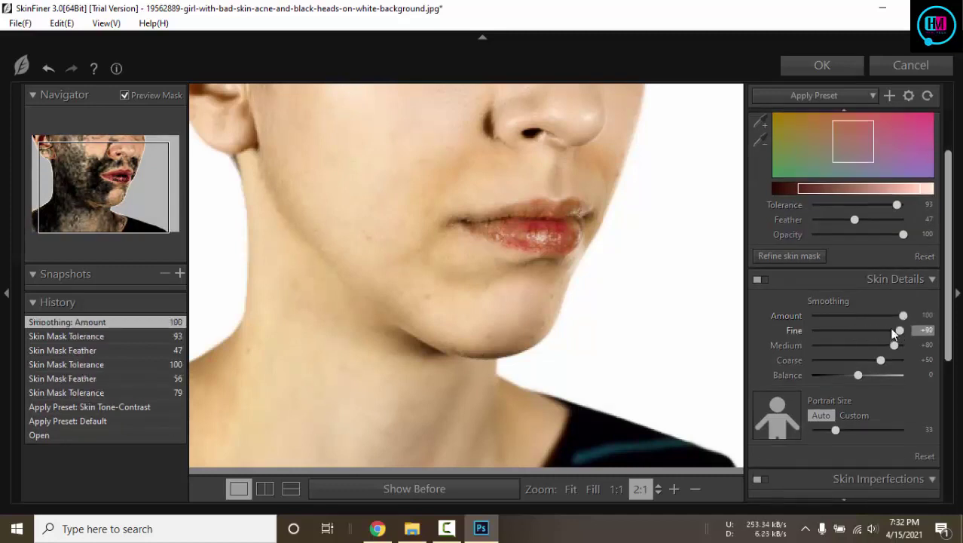
{"action": "left_click_drag", "start_coordinate": [834, 334], "coordinate": [835, 332]}
{"action": "mouse_move", "coordinate": [893, 345]}
{"action": "left_mouse_down"}
{"action": "mouse_move", "coordinate": [904, 345]}
{"action": "mouse_move", "coordinate": [838, 362]}
{"action": "mouse_move", "coordinate": [889, 331]}
{"action": "mouse_move", "coordinate": [913, 341]}
{"action": "left_mouse_up"}
{"action": "left_click_drag", "start_coordinate": [806, 336], "coordinate": [810, 336]}
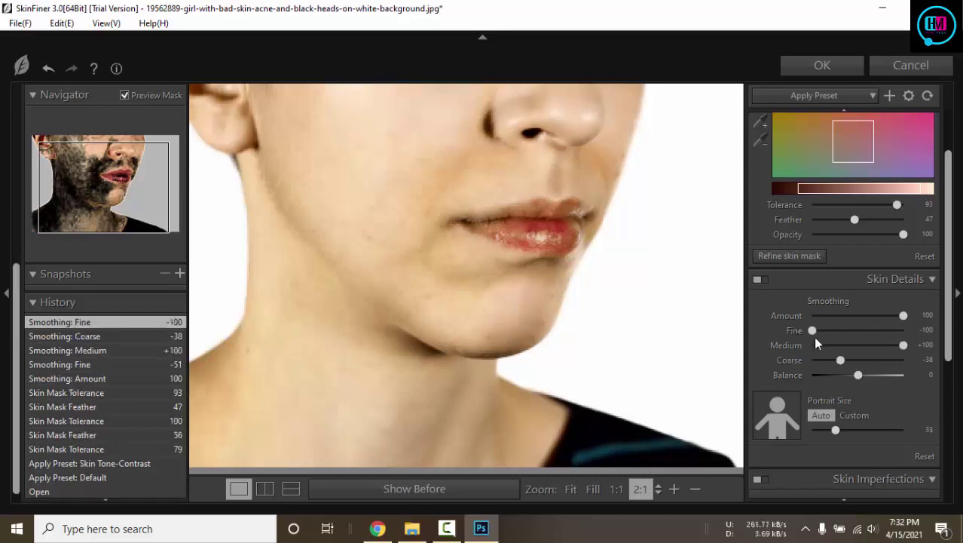
{"action": "left_click_drag", "start_coordinate": [891, 319], "coordinate": [889, 316]}
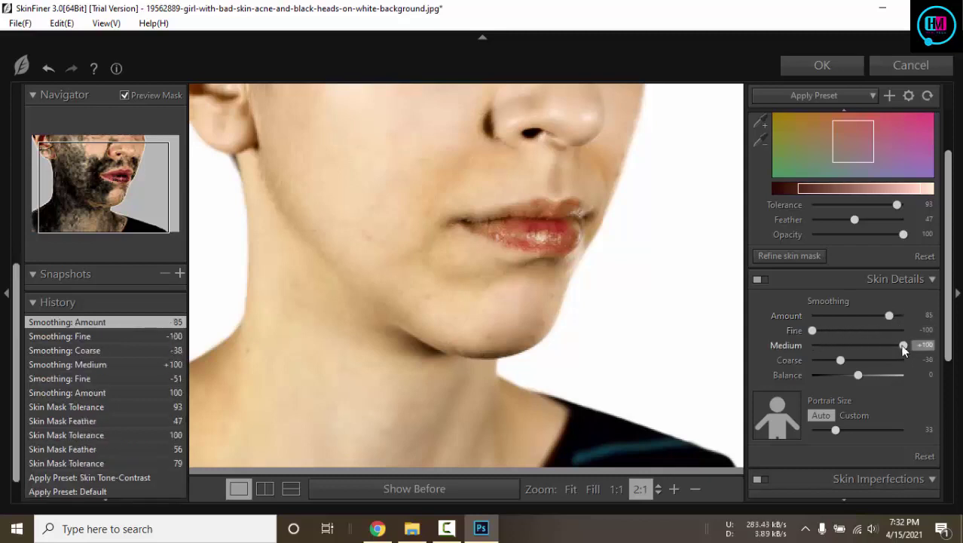
{"action": "left_click_drag", "start_coordinate": [903, 349], "coordinate": [899, 345]}
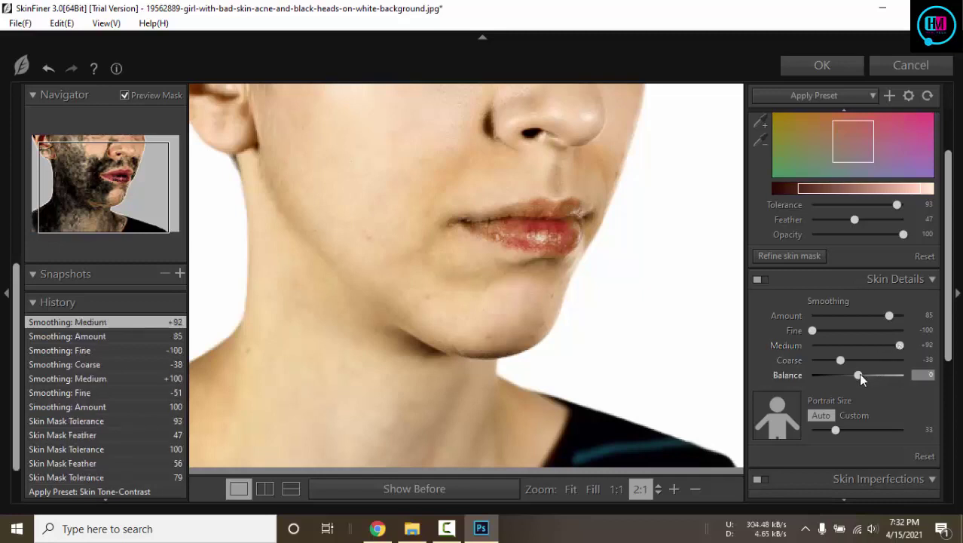
{"action": "mouse_move", "coordinate": [859, 376]}
{"action": "left_mouse_down"}
{"action": "mouse_move", "coordinate": [905, 381]}
{"action": "mouse_move", "coordinate": [874, 376]}
{"action": "mouse_move", "coordinate": [908, 372]}
{"action": "mouse_move", "coordinate": [853, 366]}
{"action": "mouse_move", "coordinate": [911, 372]}
{"action": "mouse_move", "coordinate": [881, 364]}
{"action": "left_mouse_up"}
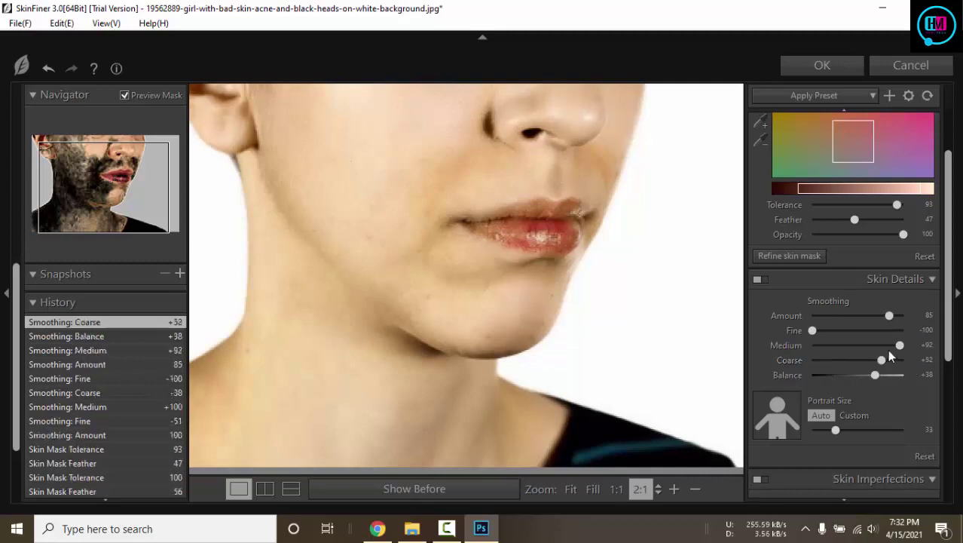
Step: Finalize smoothing at Amount 90, Fine -26, Coarse +47, with custom Portrait Size 100
{"action": "left_click", "coordinate": [905, 314]}
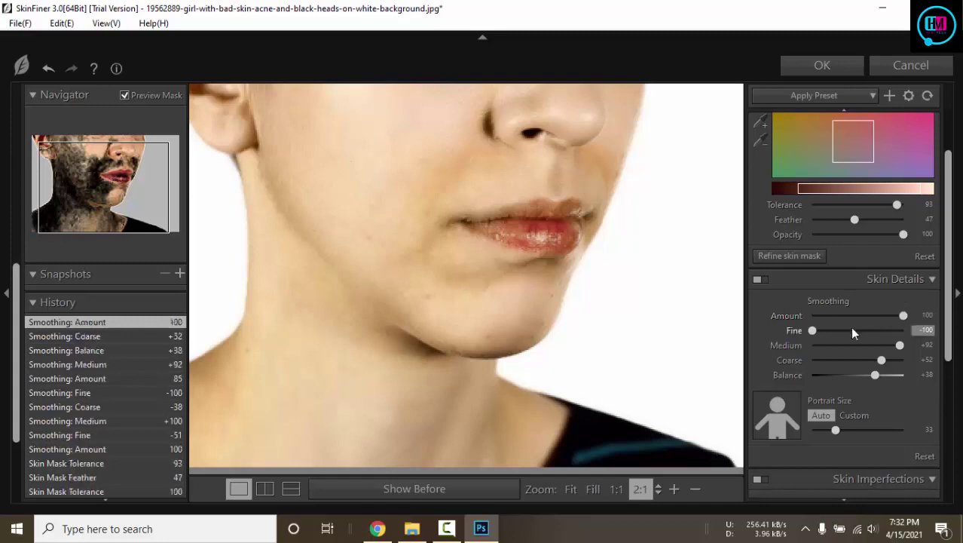
{"action": "left_click_drag", "start_coordinate": [812, 330], "coordinate": [920, 363]}
{"action": "scroll", "coordinate": [887, 377], "scroll_direction": "down", "scroll_amount": 2}
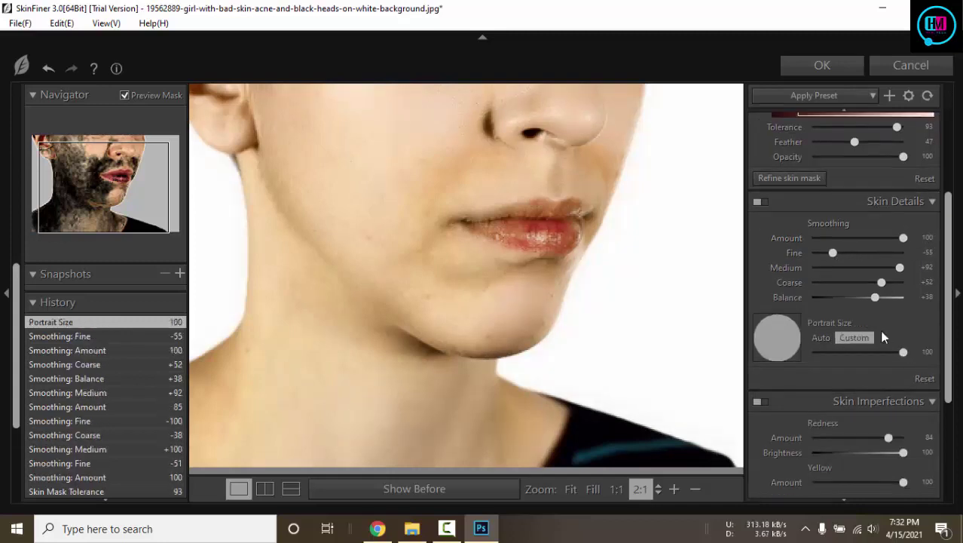
{"action": "scroll", "coordinate": [878, 325], "scroll_direction": "up", "scroll_amount": 1}
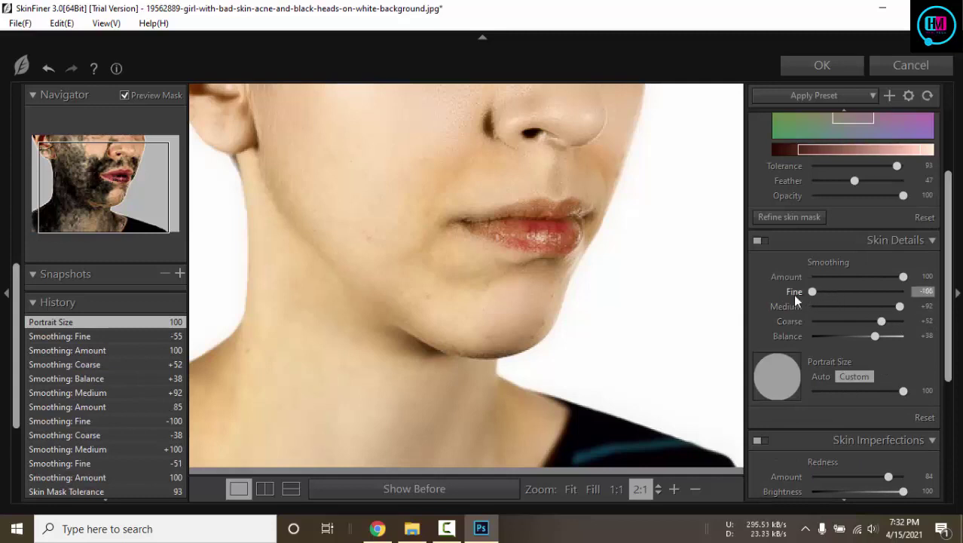
{"action": "left_click_drag", "start_coordinate": [812, 292], "coordinate": [852, 294]}
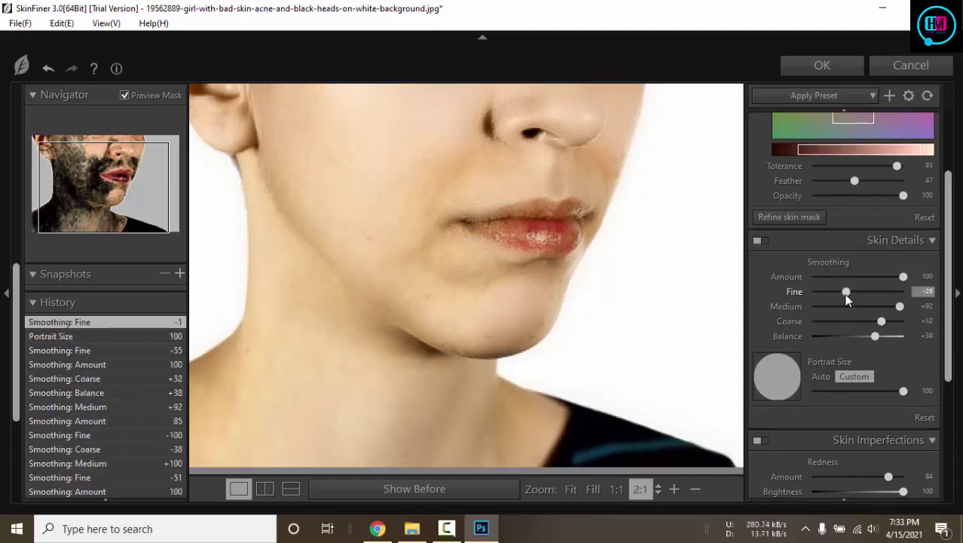
{"action": "left_click_drag", "start_coordinate": [904, 277], "coordinate": [894, 277]}
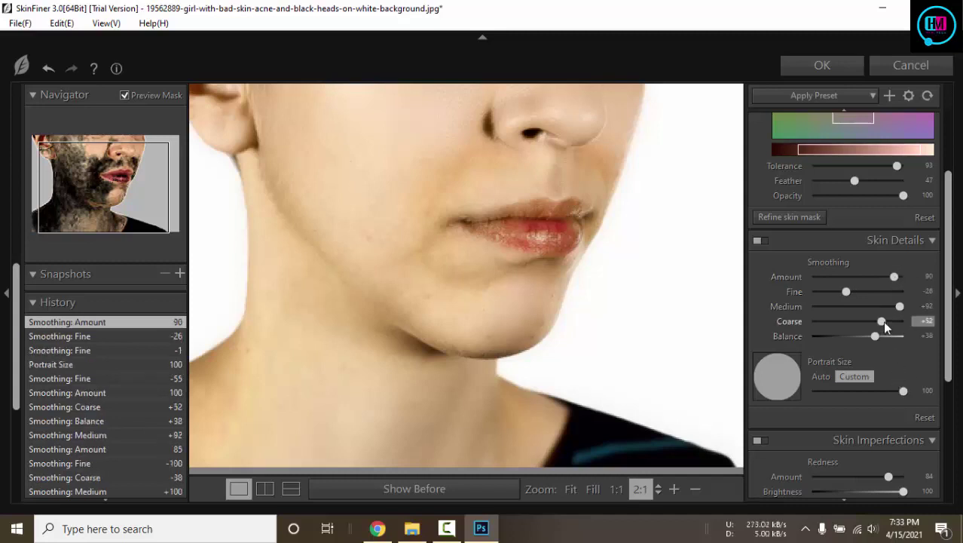
{"action": "left_click_drag", "start_coordinate": [907, 321], "coordinate": [880, 320]}
Step: Reduce Redness Amount to 5 with brightness 82 and set Yellow Balance to +8
{"action": "scroll", "coordinate": [889, 347], "scroll_direction": "down", "scroll_amount": 3}
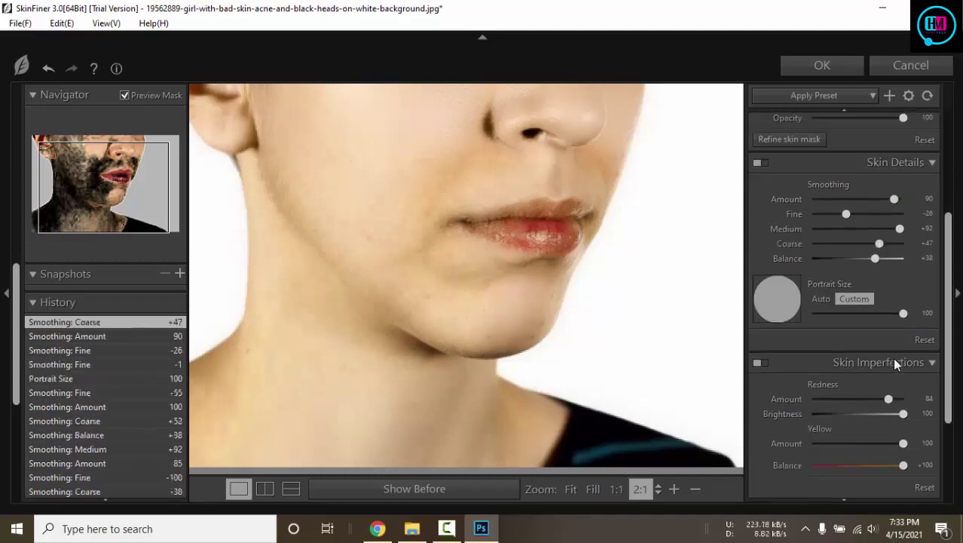
{"action": "left_click_drag", "start_coordinate": [887, 359], "coordinate": [821, 363]}
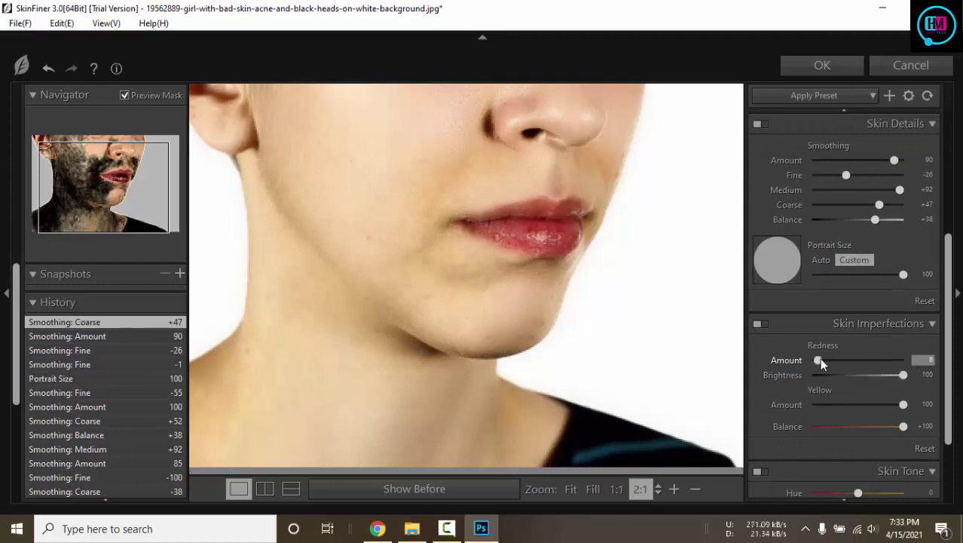
{"action": "left_click_drag", "start_coordinate": [902, 375], "coordinate": [932, 379]}
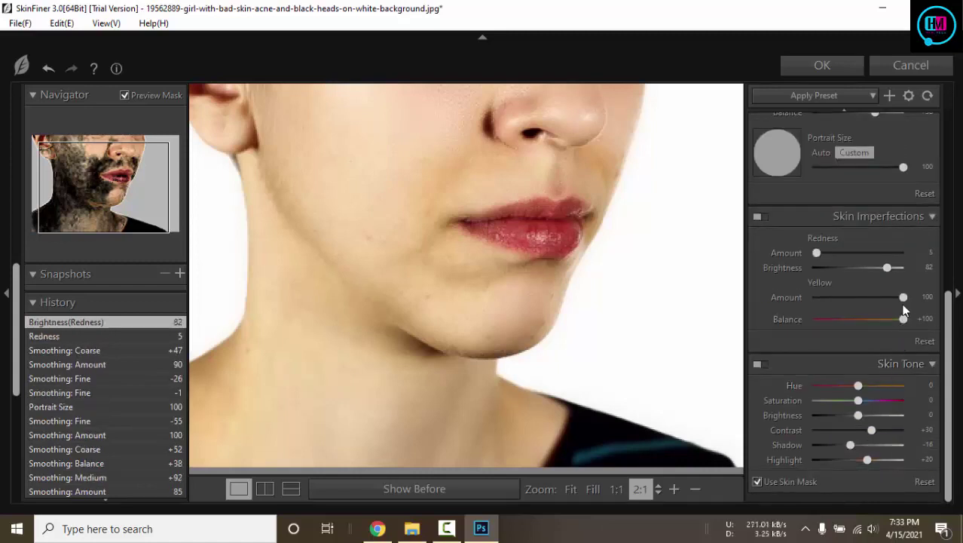
{"action": "mouse_move", "coordinate": [903, 296]}
{"action": "left_mouse_down"}
{"action": "mouse_move", "coordinate": [873, 298]}
{"action": "mouse_move", "coordinate": [912, 311]}
{"action": "mouse_move", "coordinate": [896, 332]}
{"action": "mouse_move", "coordinate": [862, 334]}
{"action": "left_mouse_up"}
Step: Set the skin tone to Saturation +16 and Brightness +62
{"action": "mouse_move", "coordinate": [858, 407]}
{"action": "left_mouse_down"}
{"action": "mouse_move", "coordinate": [909, 407]}
{"action": "mouse_move", "coordinate": [864, 404]}
{"action": "mouse_move", "coordinate": [868, 386]}
{"action": "mouse_move", "coordinate": [886, 416]}
{"action": "left_mouse_up"}
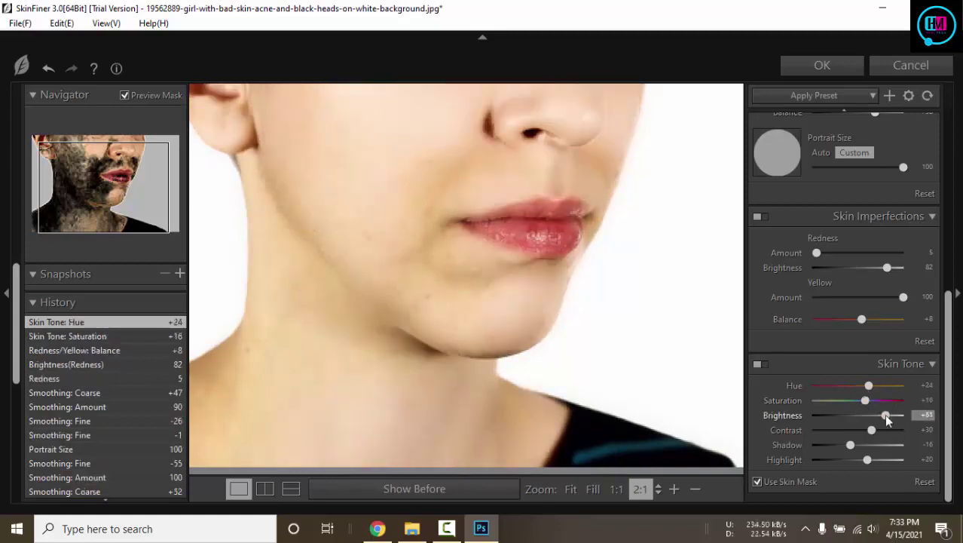
{"action": "mouse_move", "coordinate": [872, 429]}
{"action": "left_mouse_down"}
{"action": "mouse_move", "coordinate": [889, 430]}
{"action": "mouse_move", "coordinate": [873, 430]}
{"action": "mouse_move", "coordinate": [885, 445]}
{"action": "mouse_move", "coordinate": [870, 445]}
{"action": "mouse_move", "coordinate": [900, 461]}
{"action": "mouse_move", "coordinate": [873, 460]}
{"action": "left_mouse_up"}
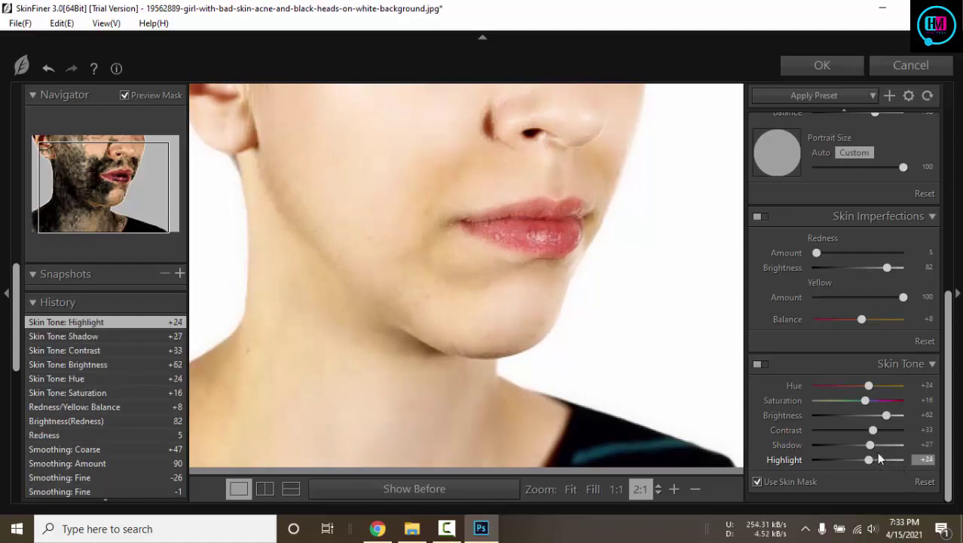
{"action": "scroll", "coordinate": [854, 426], "scroll_direction": "up", "scroll_amount": 3}
{"action": "scroll", "coordinate": [854, 427], "scroll_direction": "up", "scroll_amount": 2}
{"action": "scroll", "coordinate": [624, 342], "scroll_direction": "up", "scroll_amount": 2}
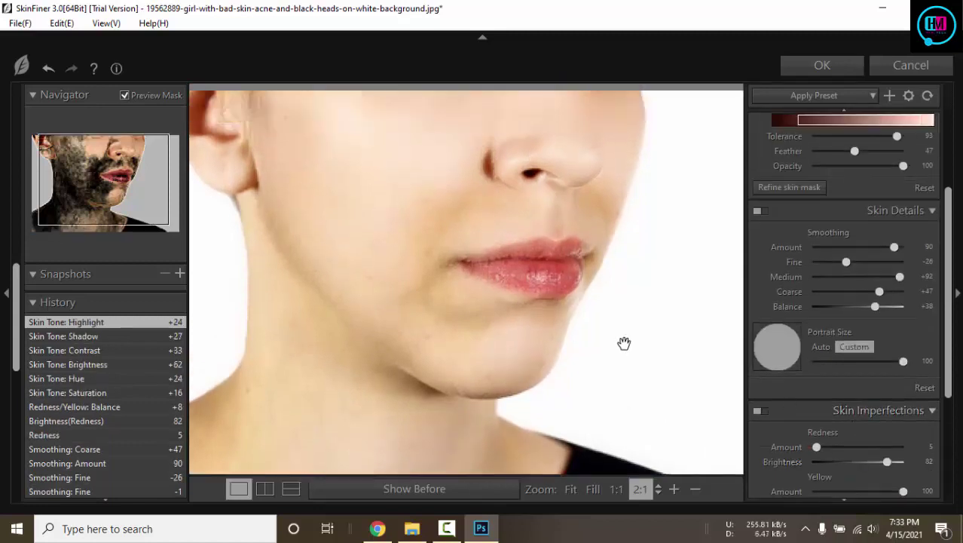
Step: Compare against the original with Show Before, then apply the SkinFiner retouch with OK
{"action": "left_click", "coordinate": [430, 491]}
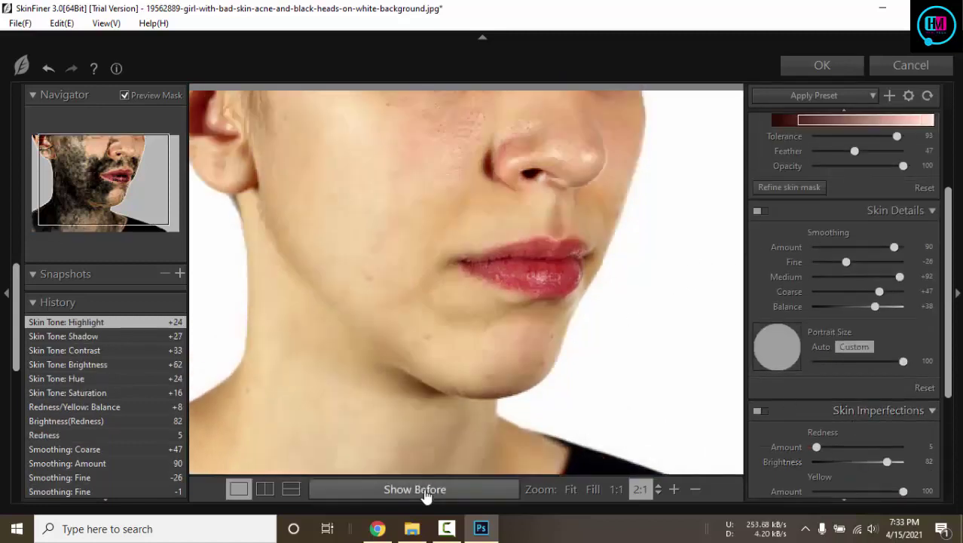
{"action": "left_click", "coordinate": [426, 492]}
{"action": "left_click", "coordinate": [426, 492]}
{"action": "left_click", "coordinate": [807, 70]}
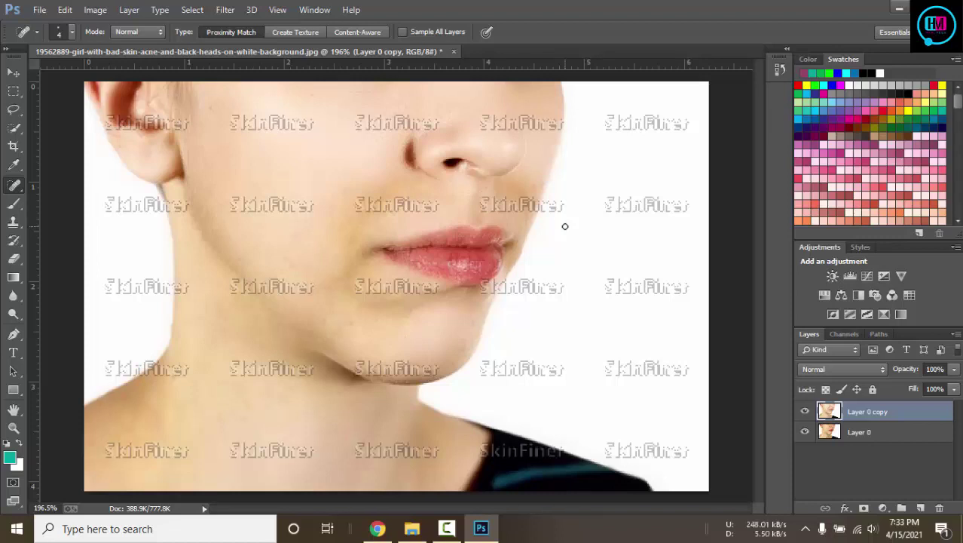
Step: View the watermark-free retouched portrait at 100%, then pause and resume the screen recorder
{"action": "key", "text": "ctrl+1"}
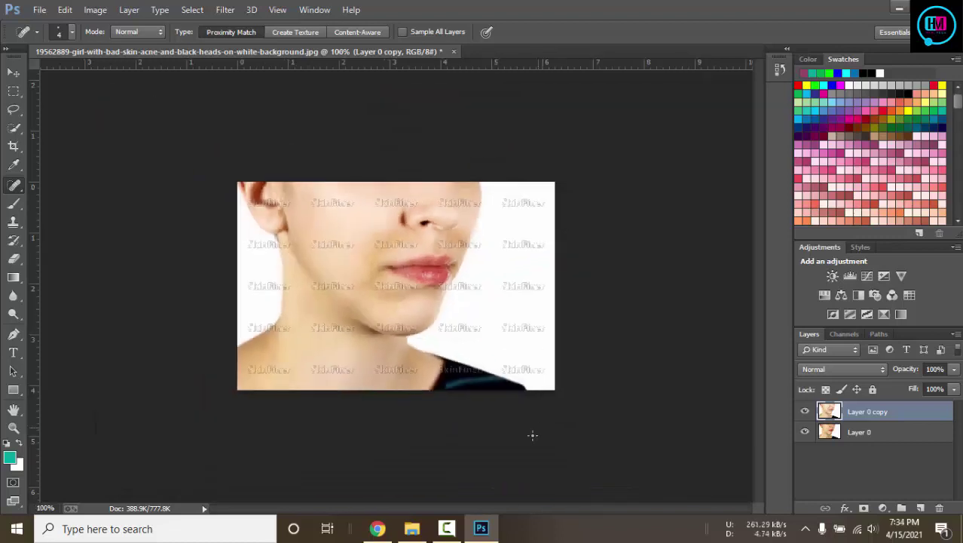
{"action": "left_click", "coordinate": [446, 528]}
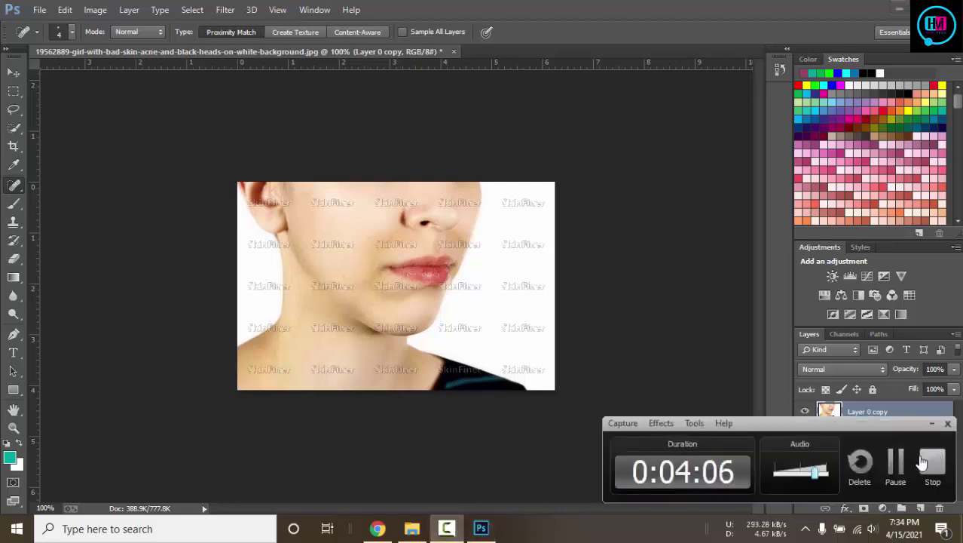
{"action": "left_click", "coordinate": [894, 468]}
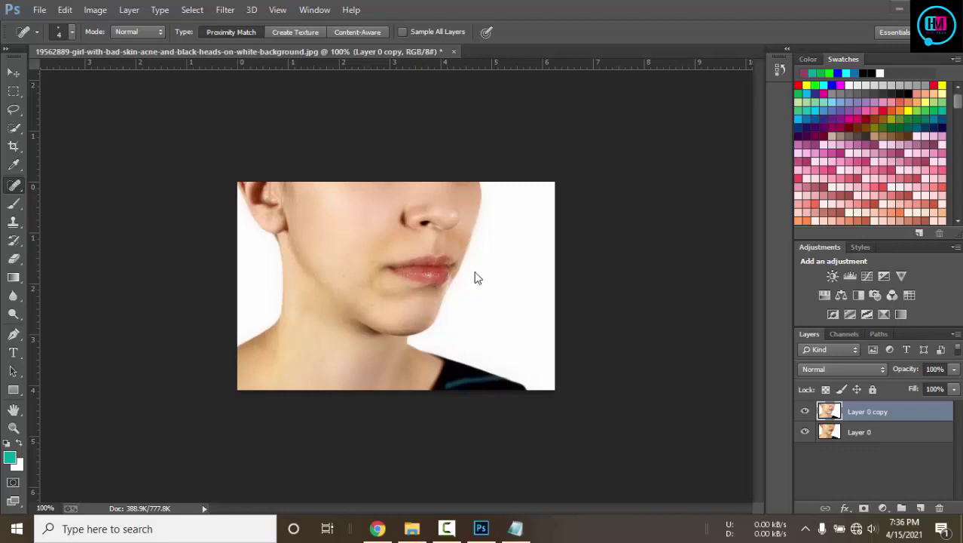
{"action": "scroll", "coordinate": [468, 277], "scroll_direction": "up", "scroll_amount": 2}
{"action": "scroll", "coordinate": [468, 277], "scroll_direction": "up", "scroll_amount": 1}
{"action": "scroll", "coordinate": [468, 277], "scroll_direction": "up", "scroll_amount": 1}
{"action": "scroll", "coordinate": [467, 277], "scroll_direction": "down", "scroll_amount": 1}
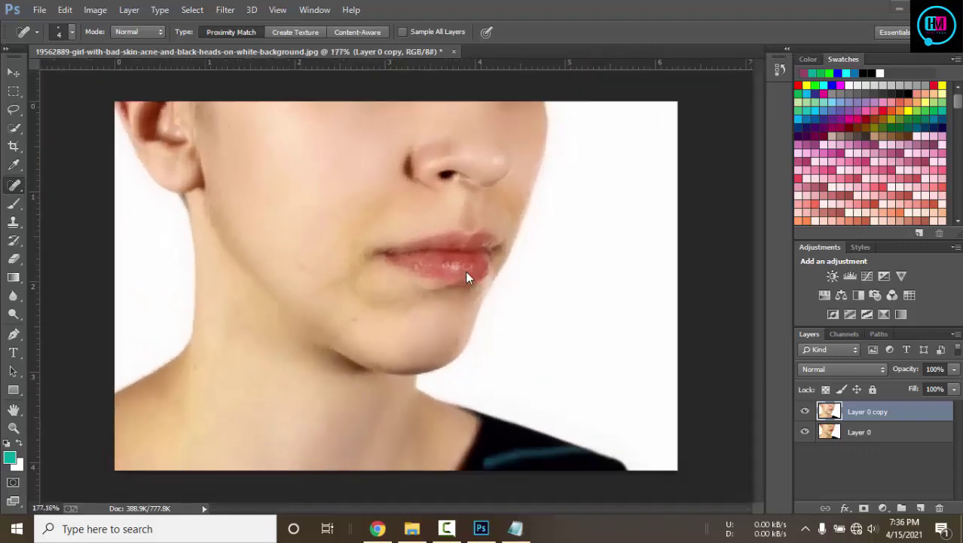
{"action": "scroll", "coordinate": [467, 277], "scroll_direction": "down", "scroll_amount": 1}
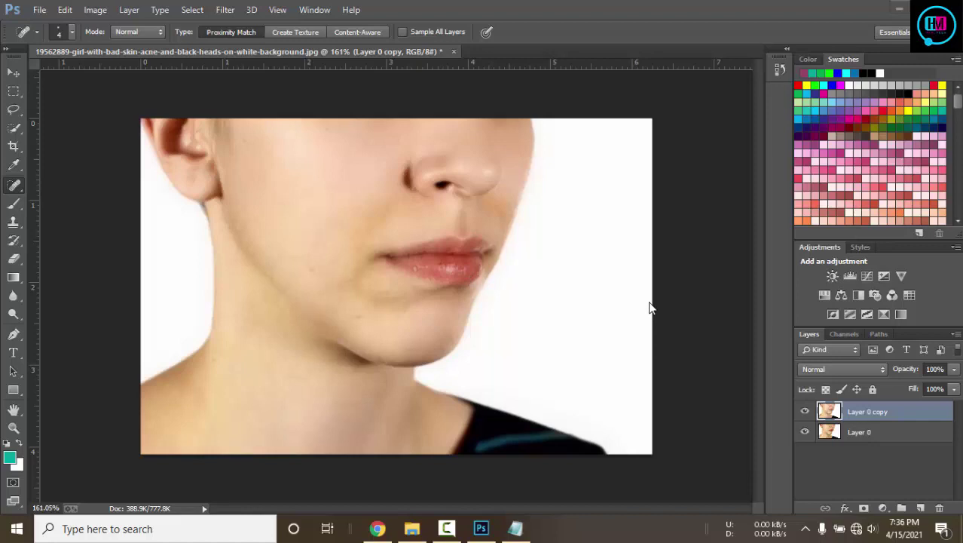
{"action": "left_click", "coordinate": [805, 411]}
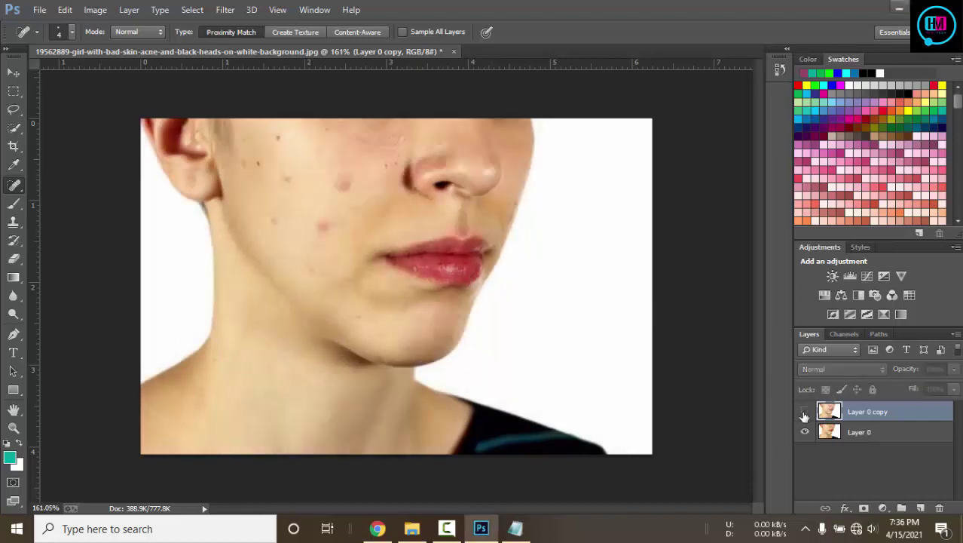
{"action": "left_click", "coordinate": [804, 412]}
{"action": "left_click", "coordinate": [804, 412]}
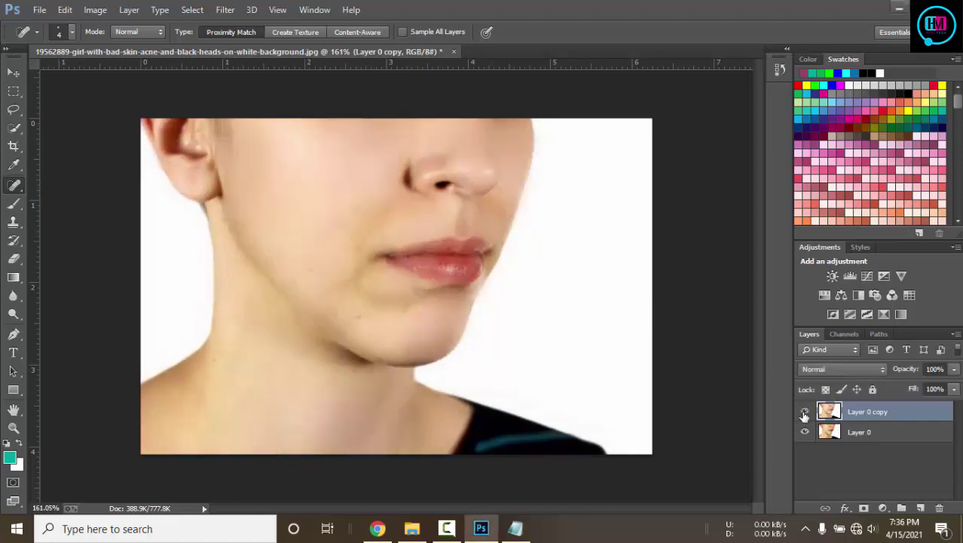
{"action": "left_click", "coordinate": [804, 413]}
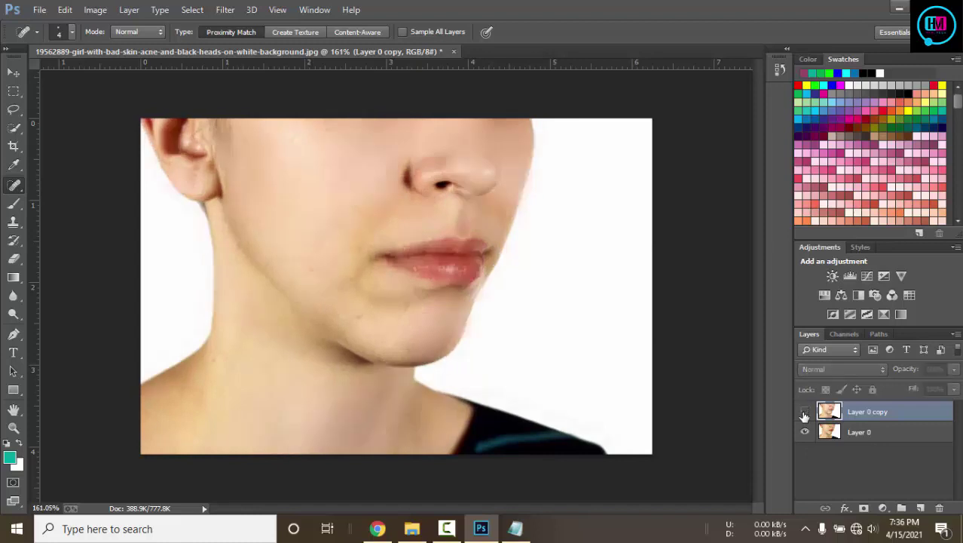
{"action": "left_click", "coordinate": [804, 412]}
{"action": "left_click", "coordinate": [804, 413]}
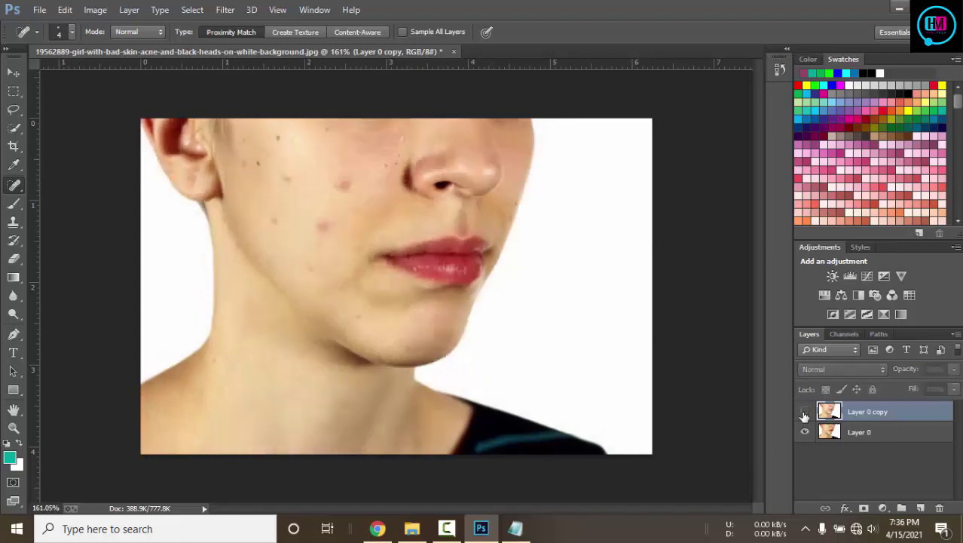
{"action": "left_click", "coordinate": [804, 413]}
{"action": "left_click", "coordinate": [804, 413]}
{"action": "left_click", "coordinate": [804, 413]}
{"action": "left_click", "coordinate": [804, 412]}
{"action": "left_click", "coordinate": [804, 412]}
{"action": "left_click", "coordinate": [804, 413]}
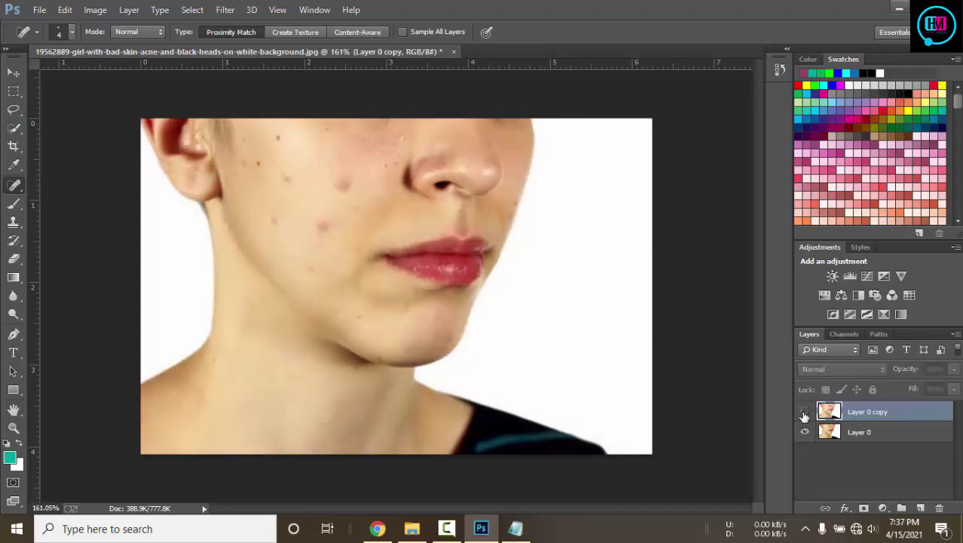